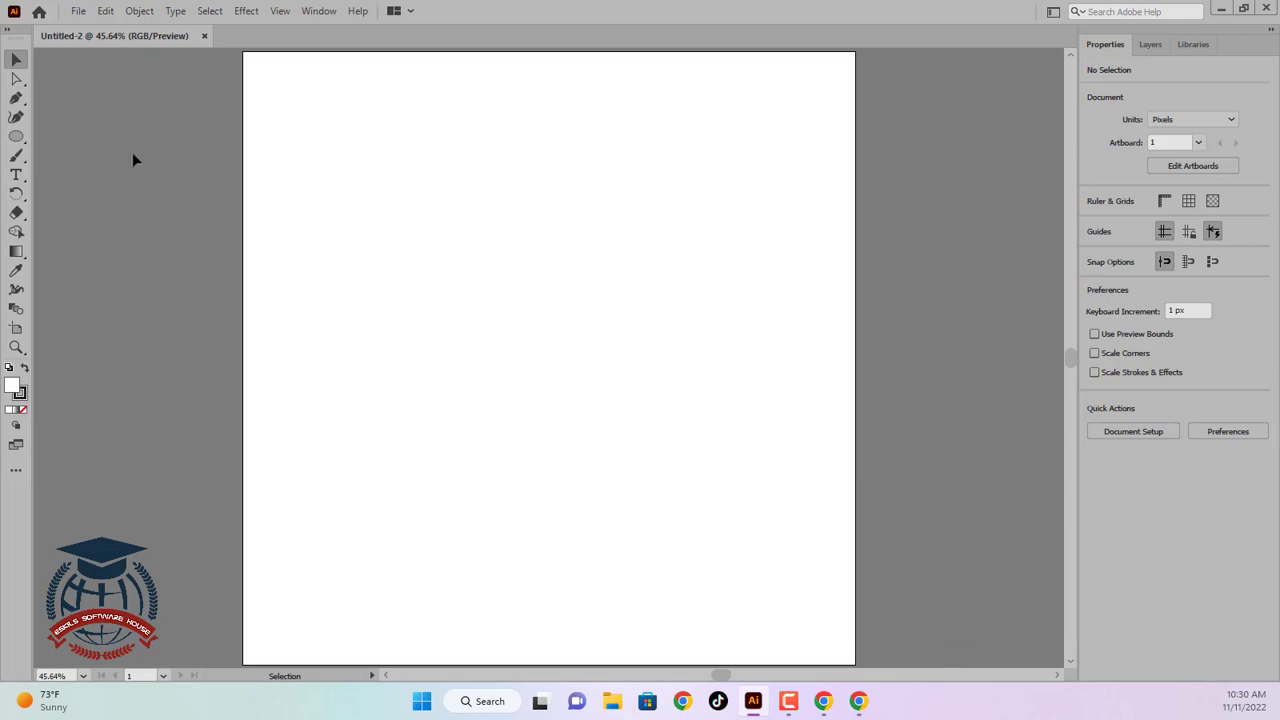
# - Draw an ellipse about 282 px wide and 270 px high in the artboard's upper left and swap its fill and stroke for a black fill
pyautogui.click(17, 137)
pyautogui.moveTo(326, 146); pyautogui.dragTo(486, 301)
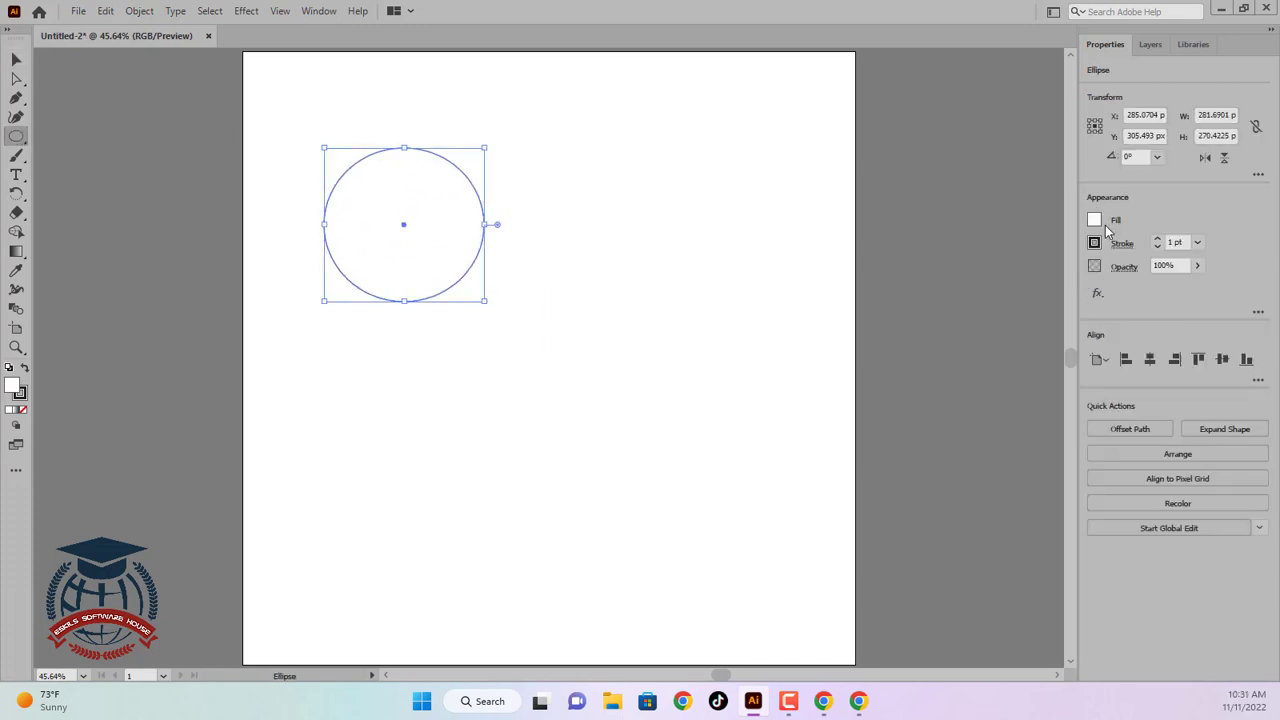
pyautogui.hotkey('shift', 'x')
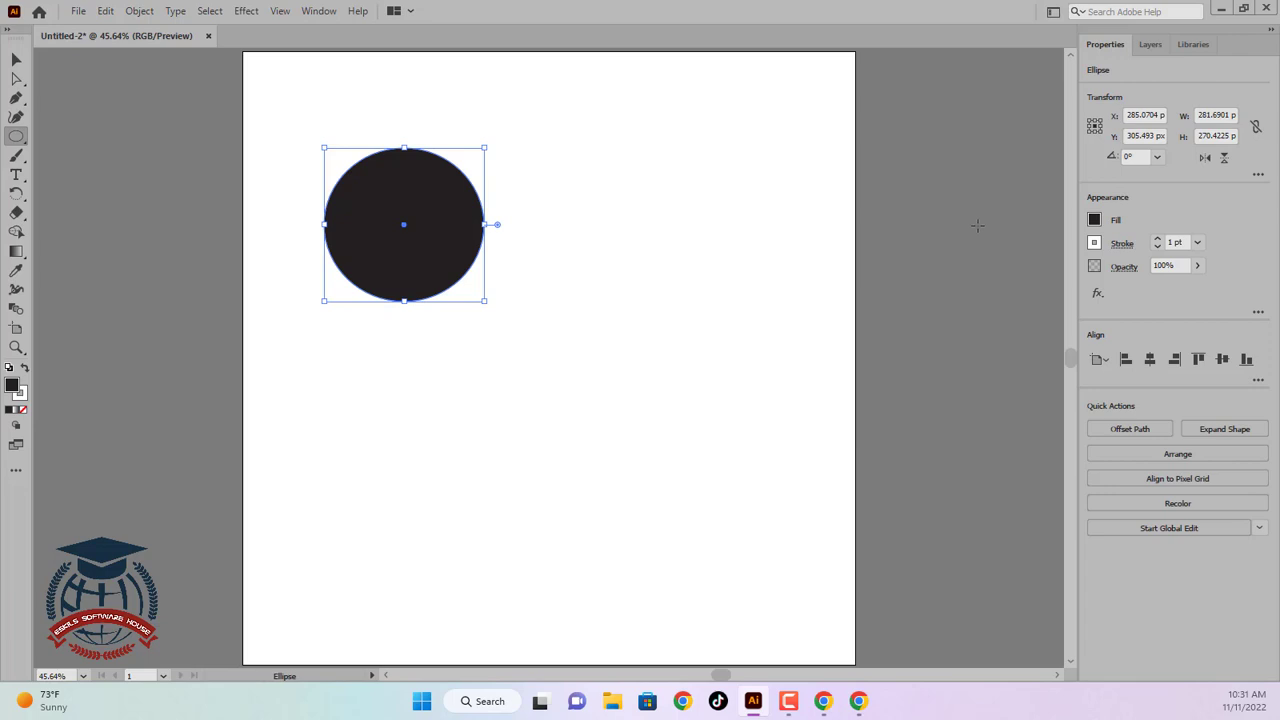
# - Enlarge the black ellipse to about 376 × 385 px and reposition it in the artboard's upper left area
pyautogui.click(16, 60)
pyautogui.moveTo(412, 192); pyautogui.dragTo(438, 204)
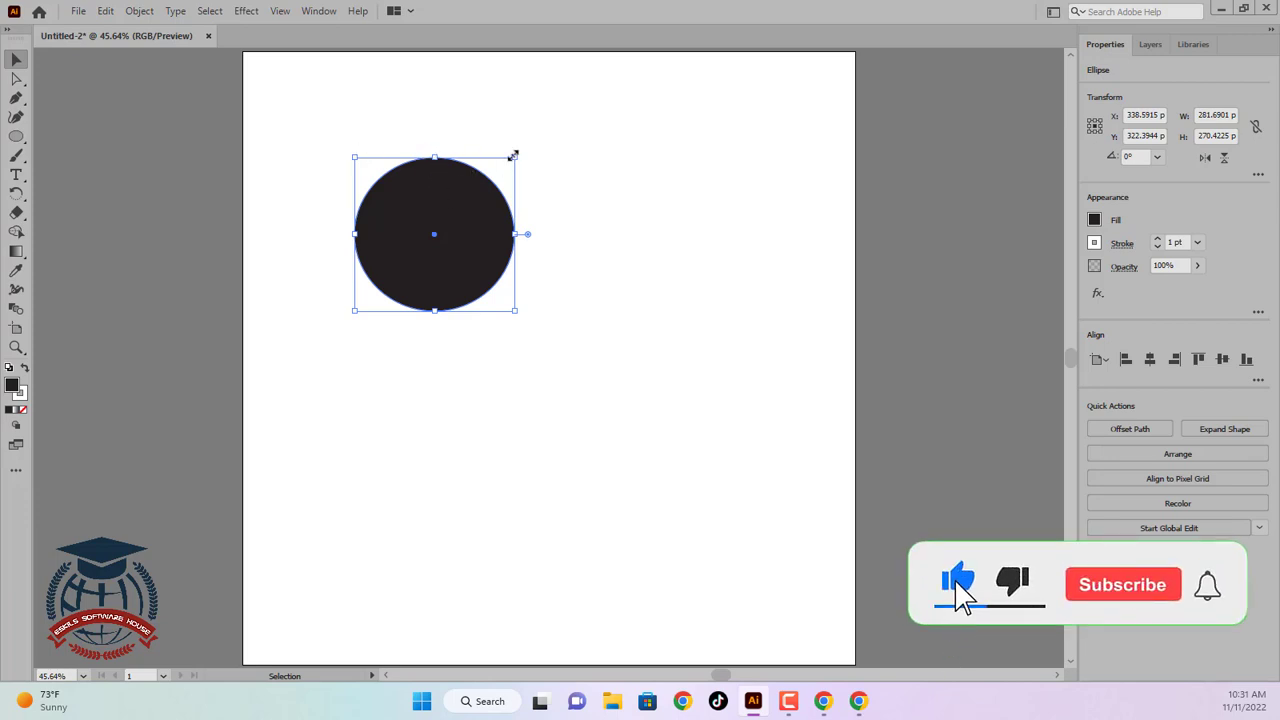
pyautogui.moveTo(513, 156); pyautogui.dragTo(569, 92)
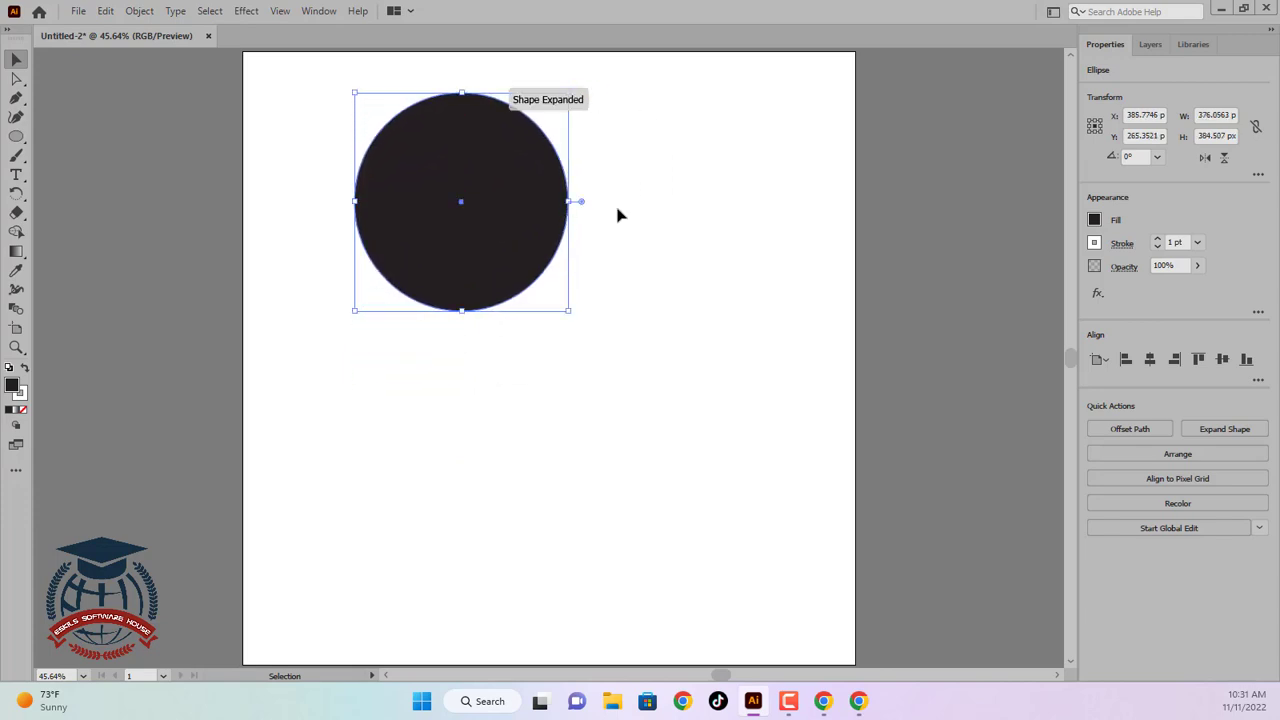
pyautogui.click(600, 235)
pyautogui.click(457, 224)
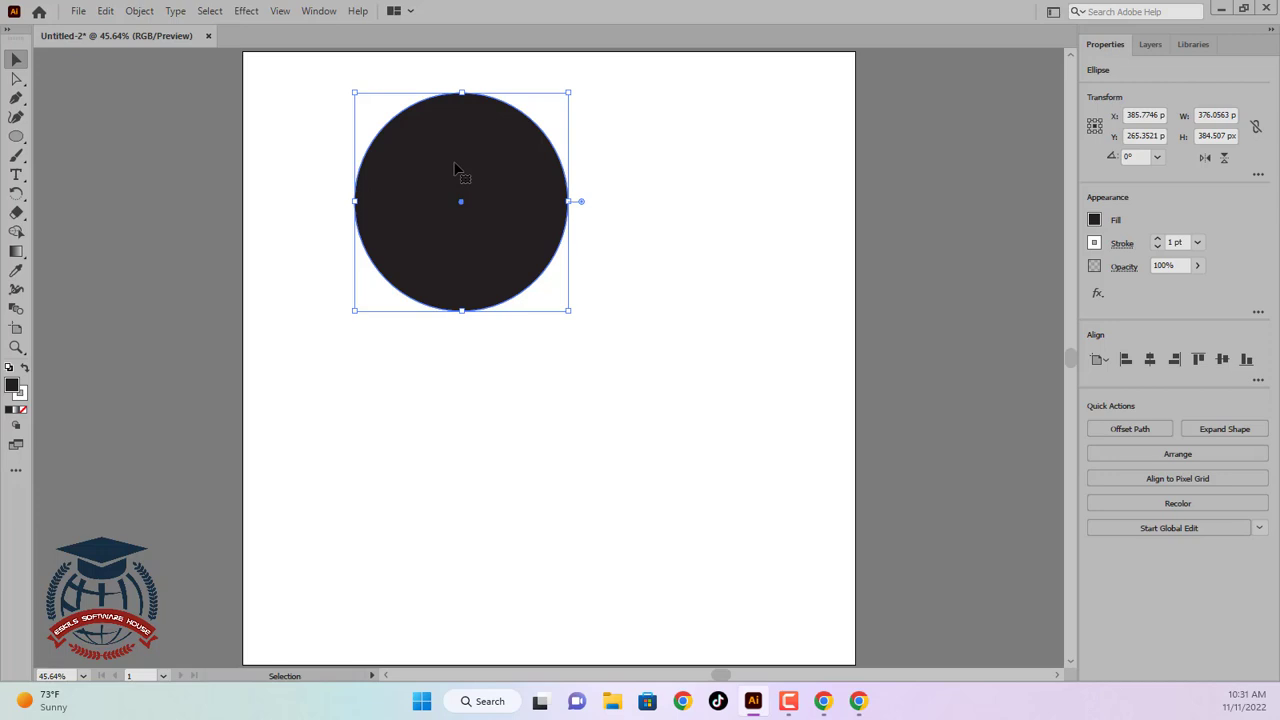
pyautogui.moveTo(437, 169); pyautogui.dragTo(391, 169)
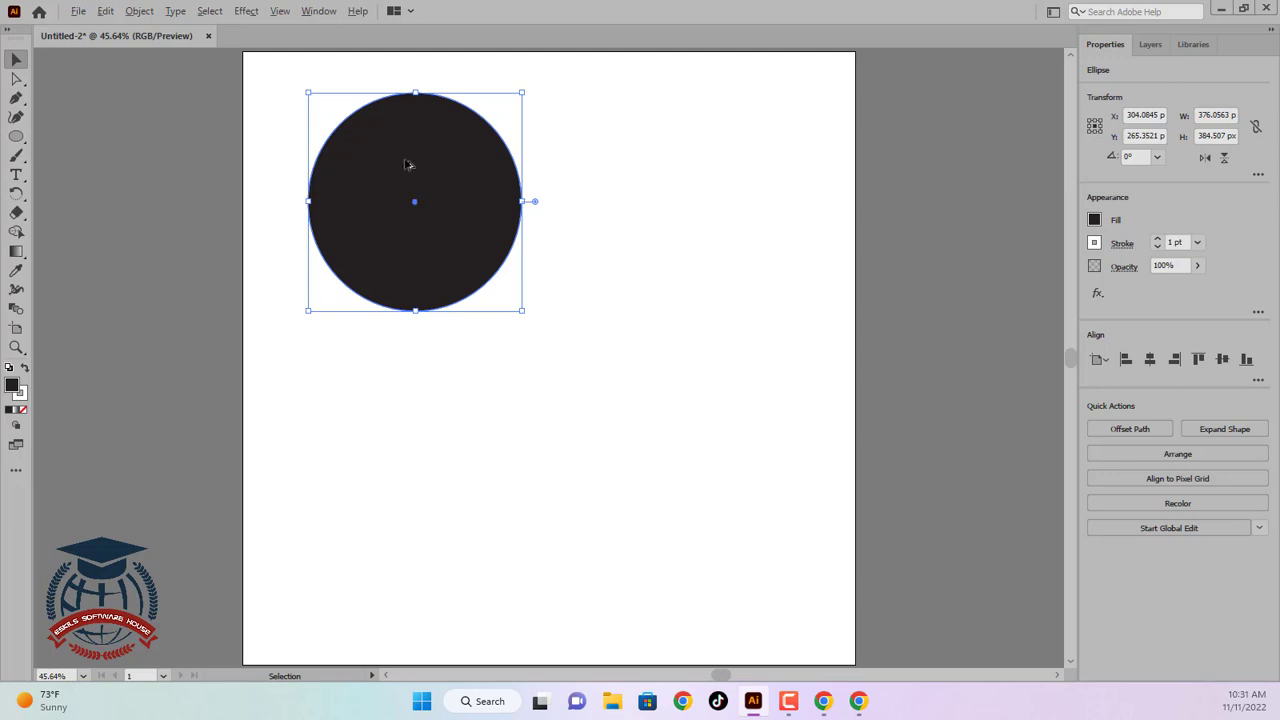
# - Duplicate the black ellipse, placing the copy to the right of the original
pyautogui.moveTo(407, 164); pyautogui.dragTo(657, 170)
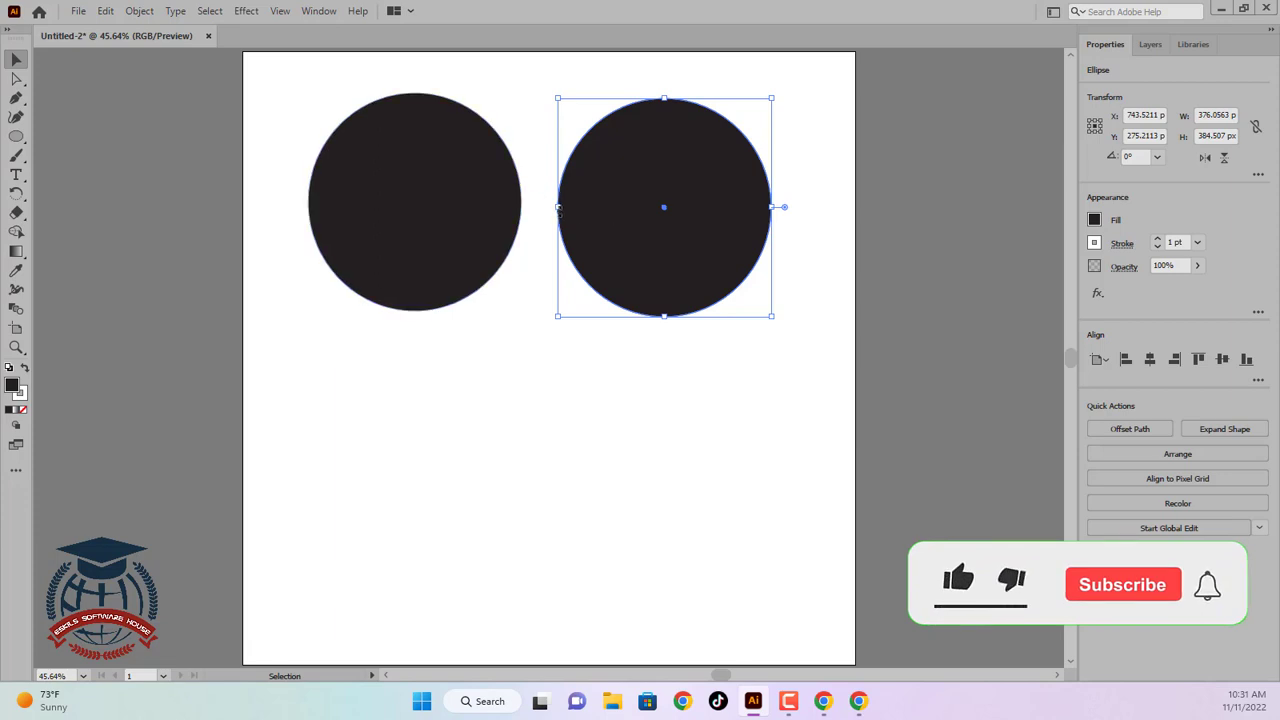
pyautogui.click(414, 194)
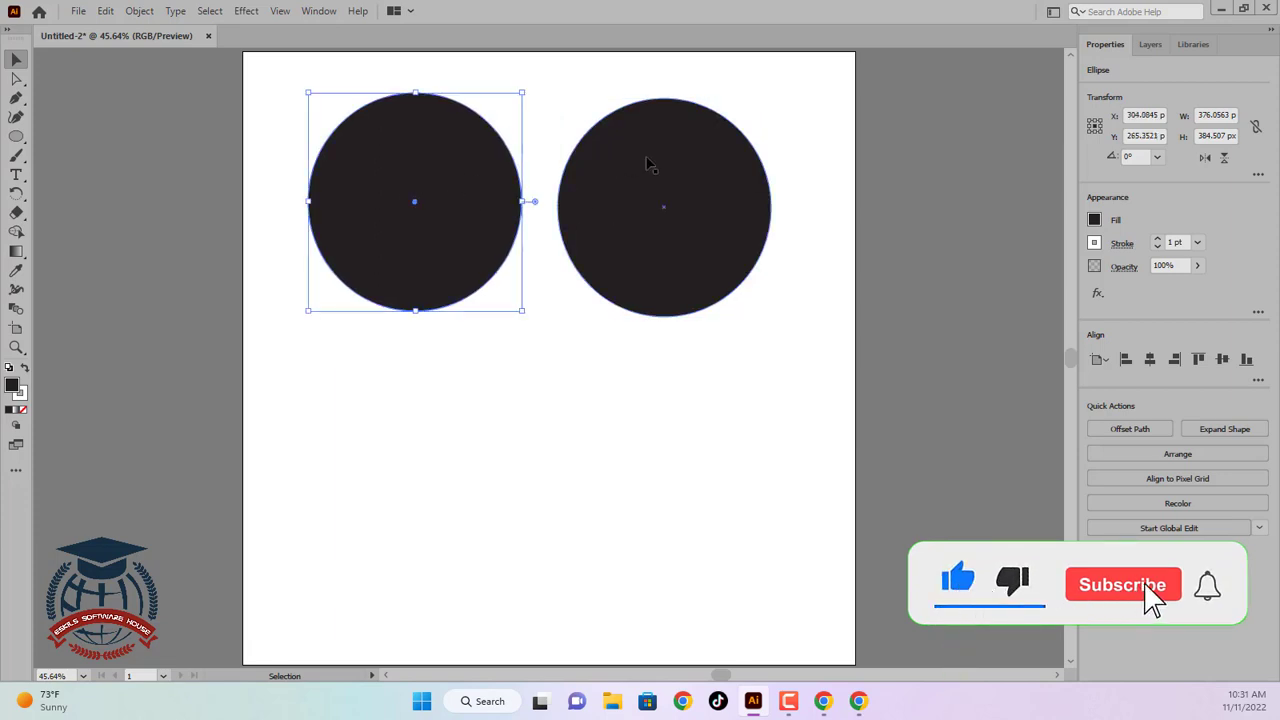
pyautogui.click(597, 191)
# - Delete both black ellipses from the artboard
pyautogui.click(402, 165)
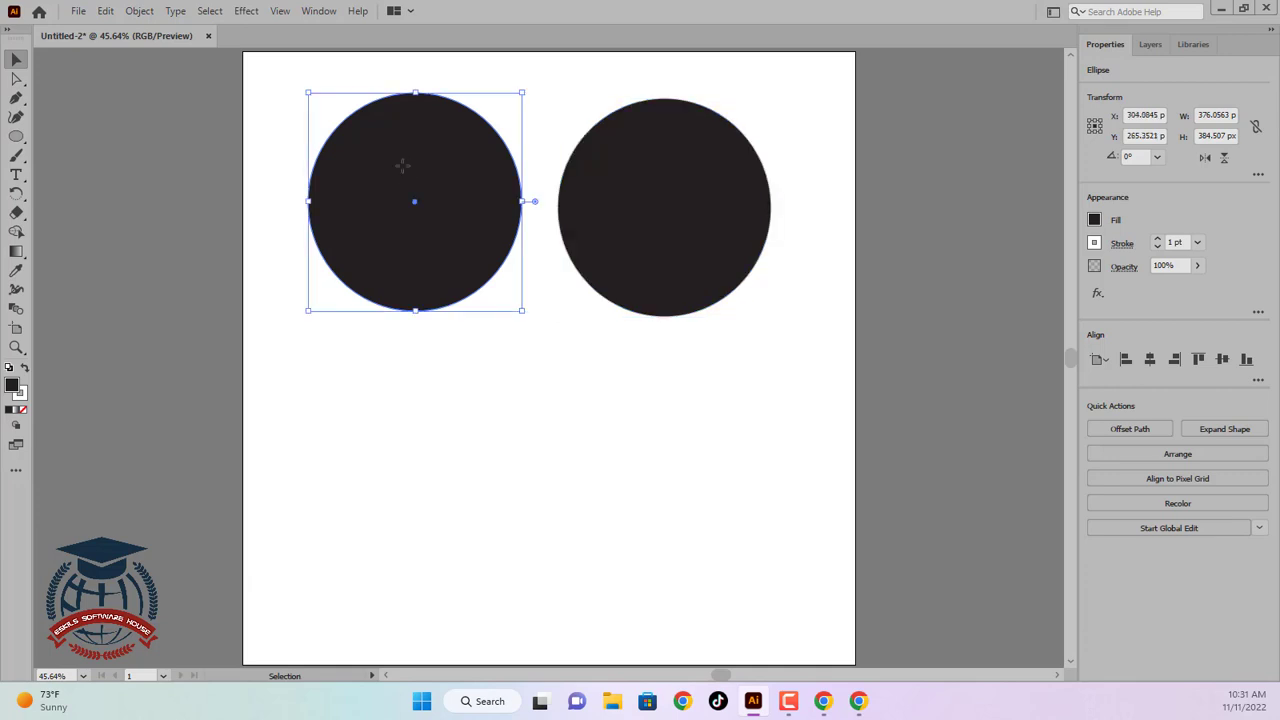
pyautogui.keyDown('shift'); pyautogui.click(605, 192); pyautogui.keyUp('shift')
pyautogui.press('Delete')
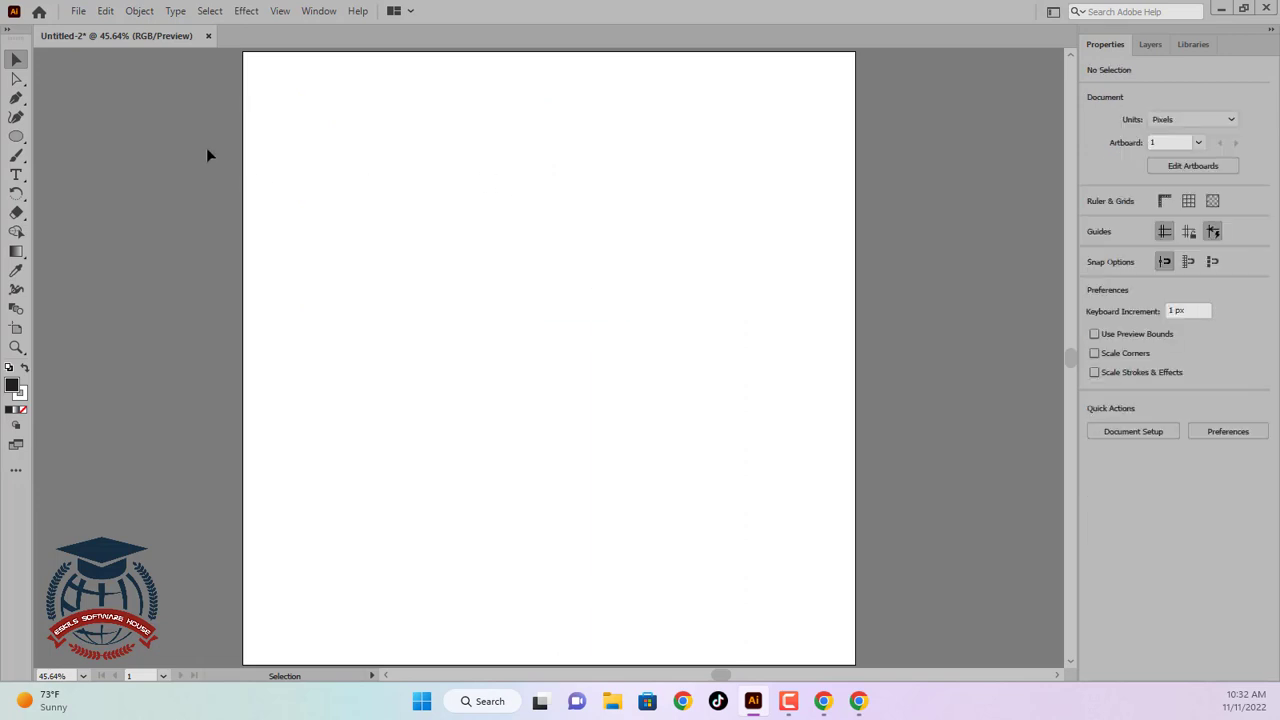
# - Draw a wide rectangle about 868 × 141 px with two rectangles side by side below it, about 334 × 361 px and 482 × 361 px
pyautogui.click(20, 143)
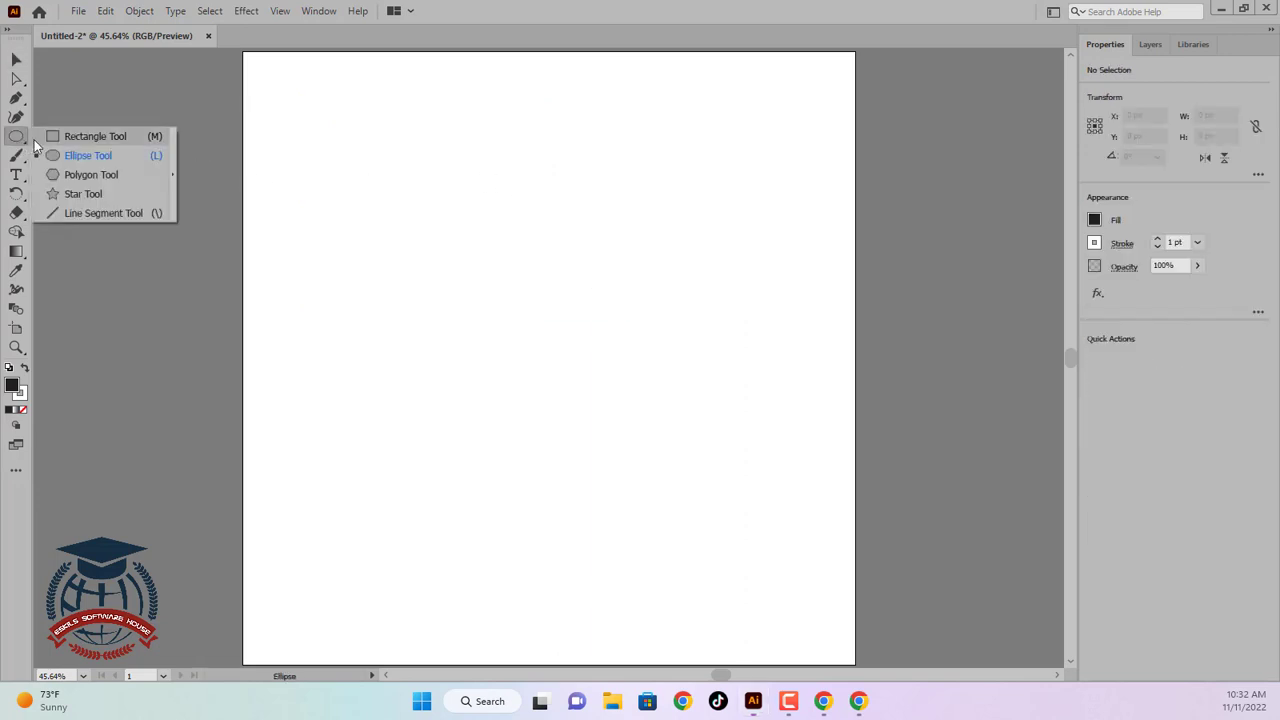
pyautogui.click(93, 141)
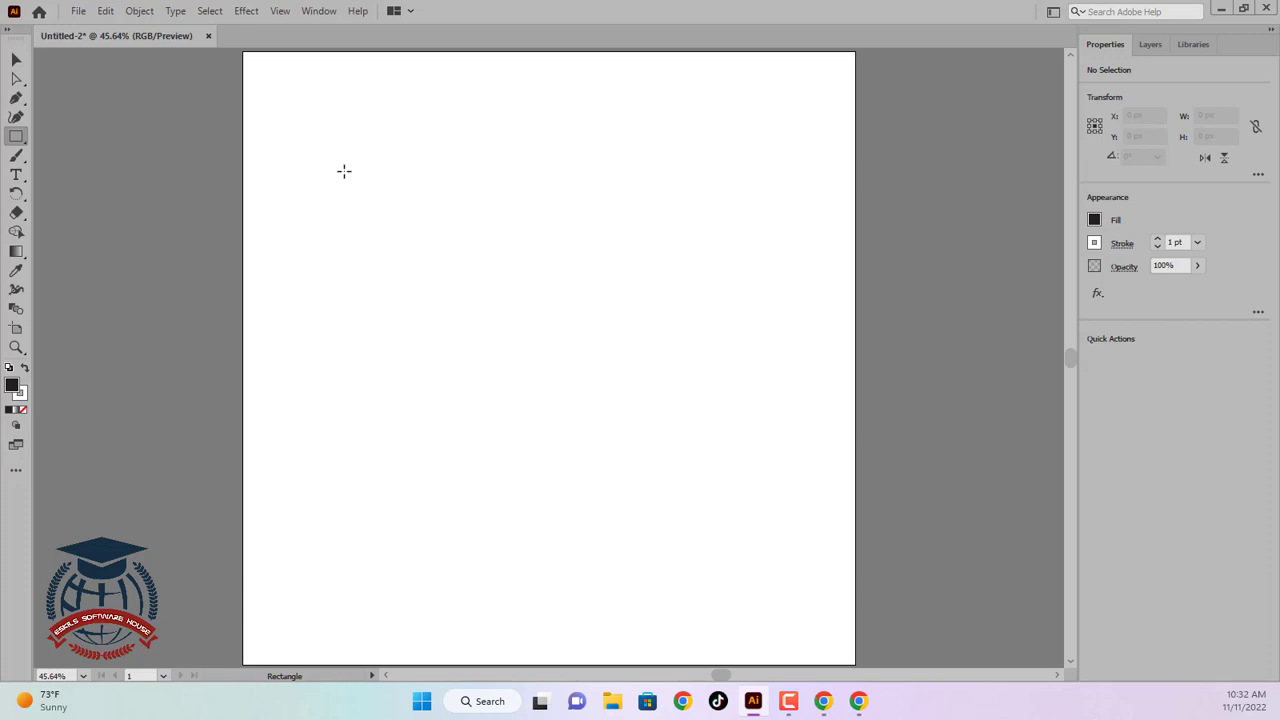
pyautogui.moveTo(299, 128); pyautogui.dragTo(793, 208)
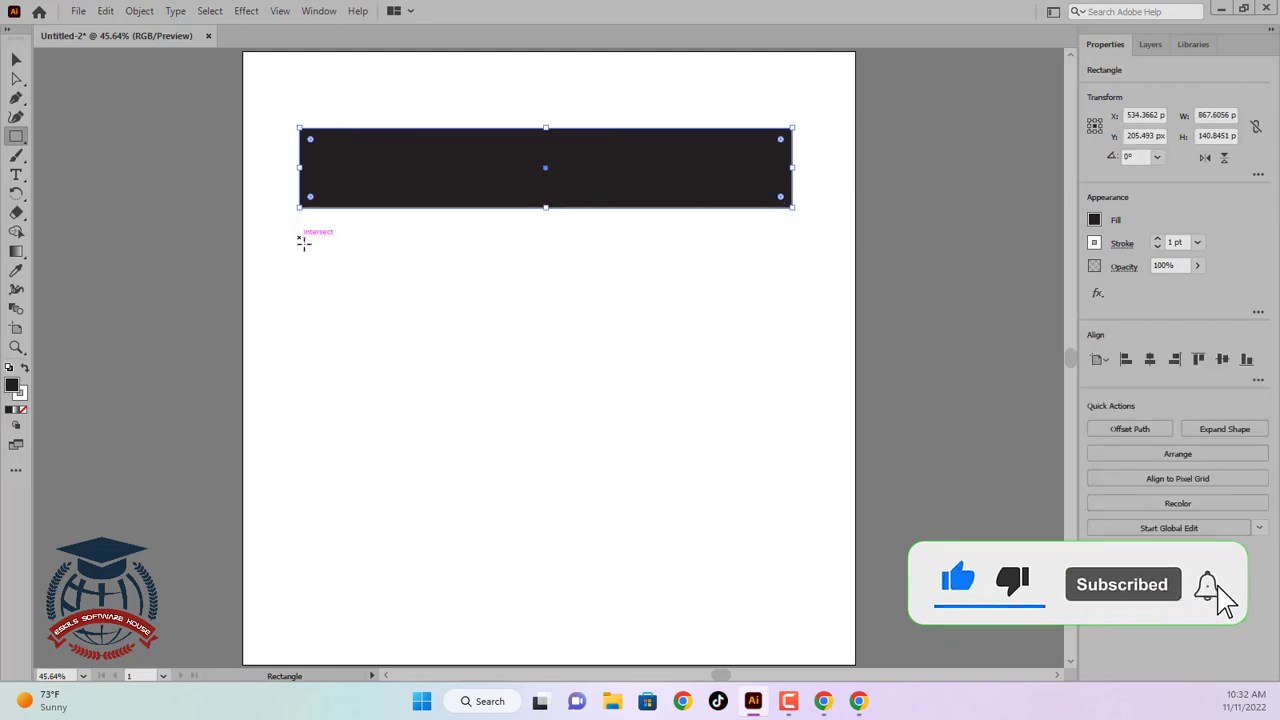
pyautogui.moveTo(300, 238); pyautogui.dragTo(489, 443)
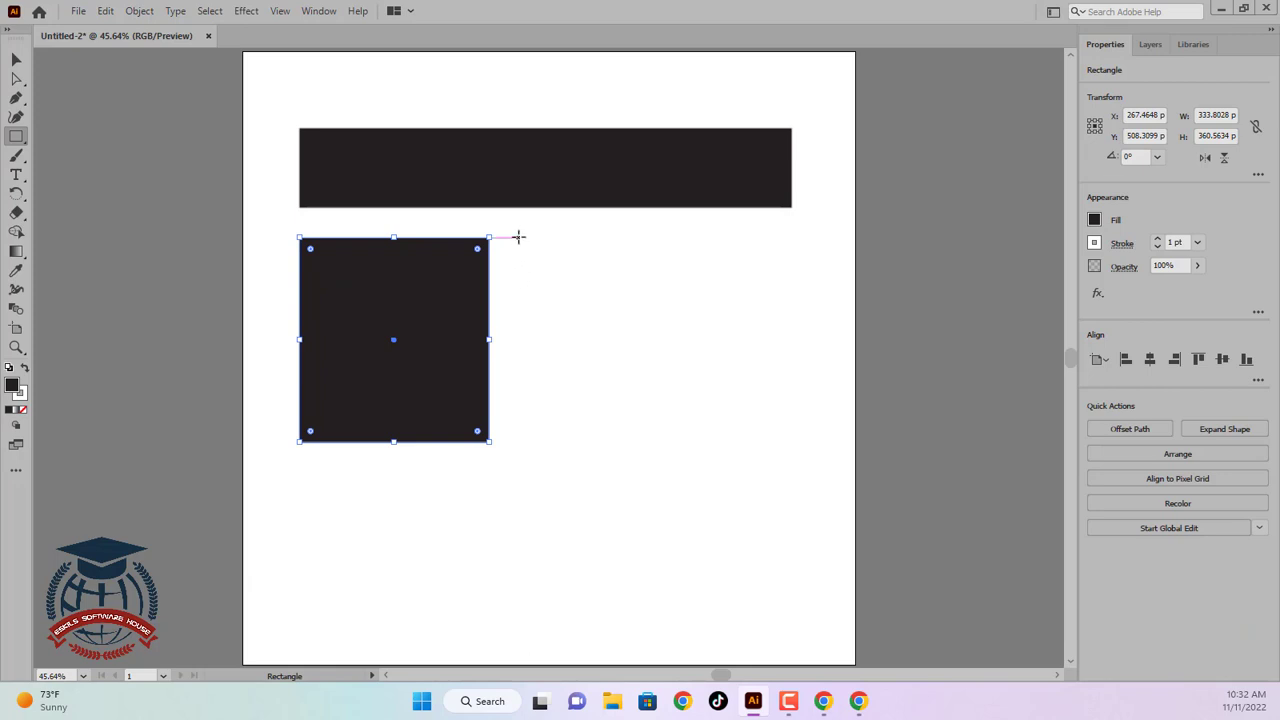
pyautogui.moveTo(518, 238); pyautogui.dragTo(792, 441)
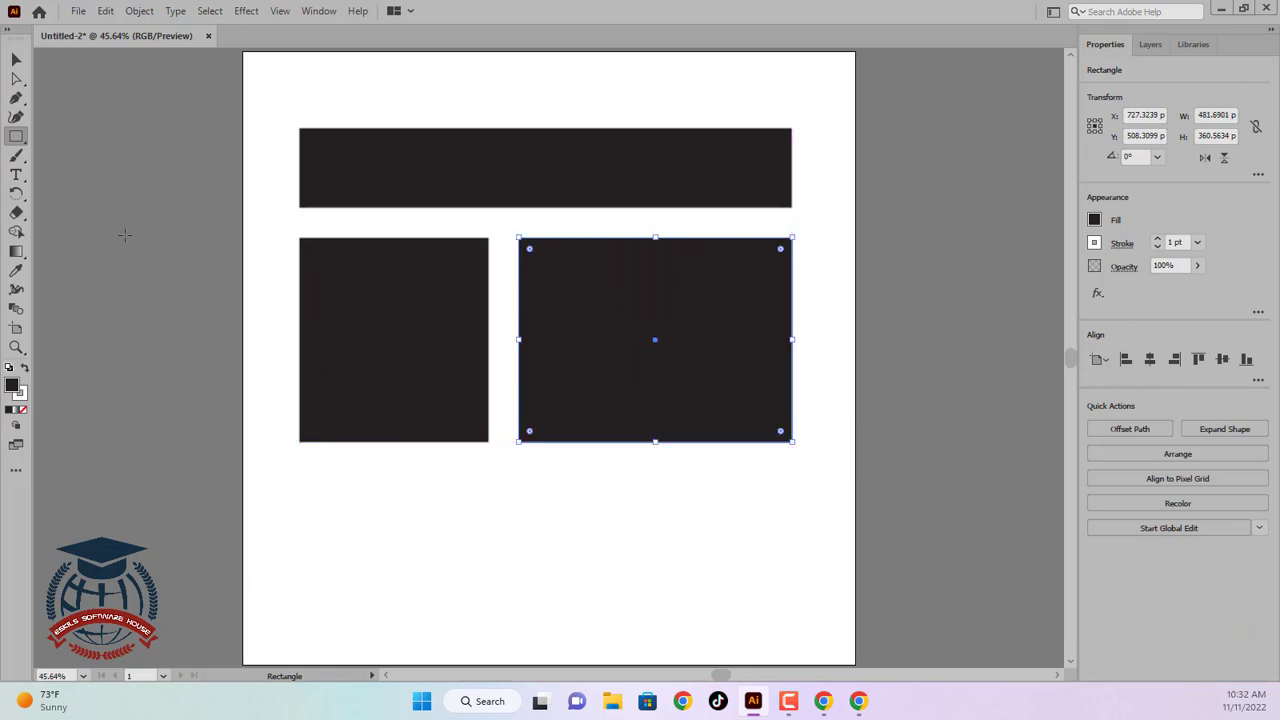
# - Delete all three rectangles from the artboard
pyautogui.click(16, 60)
pyautogui.moveTo(244, 123); pyautogui.dragTo(449, 326)
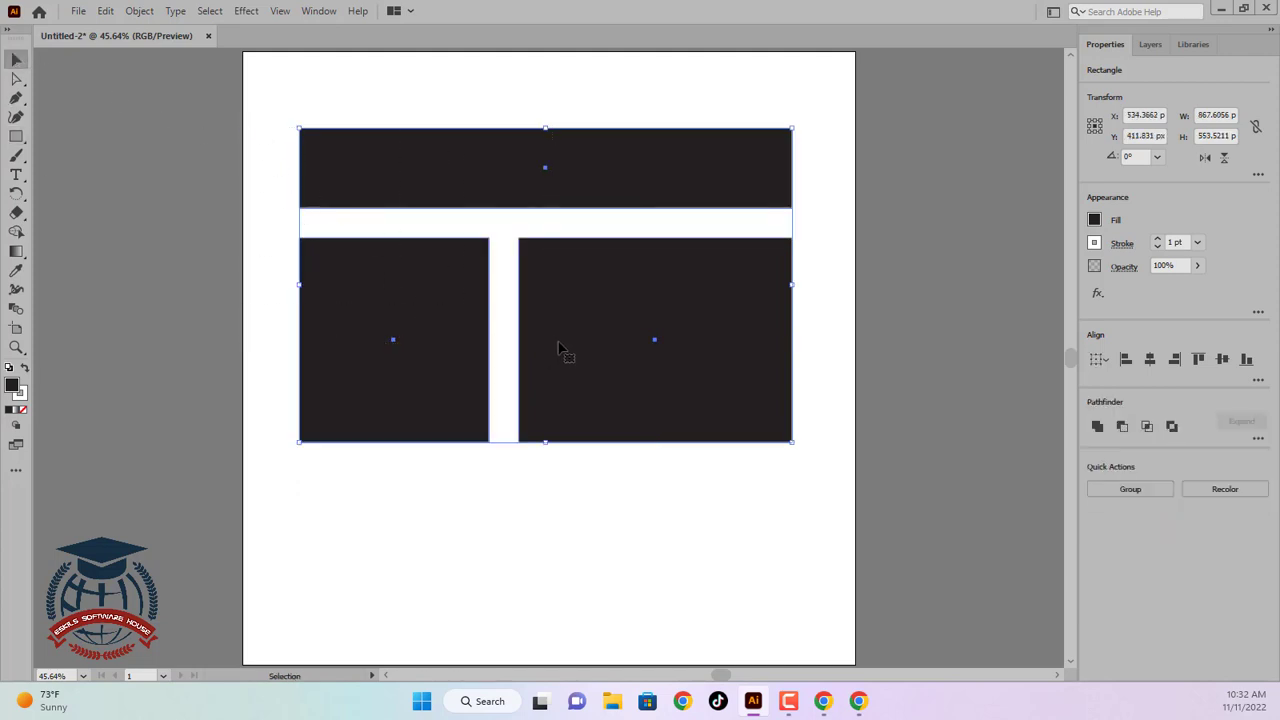
pyautogui.press('Delete')
# - Draw a square about 282 px per side with the Rectangle tool in the artboard's upper left area
pyautogui.moveTo(16, 137); pyautogui.dragTo(61, 136)
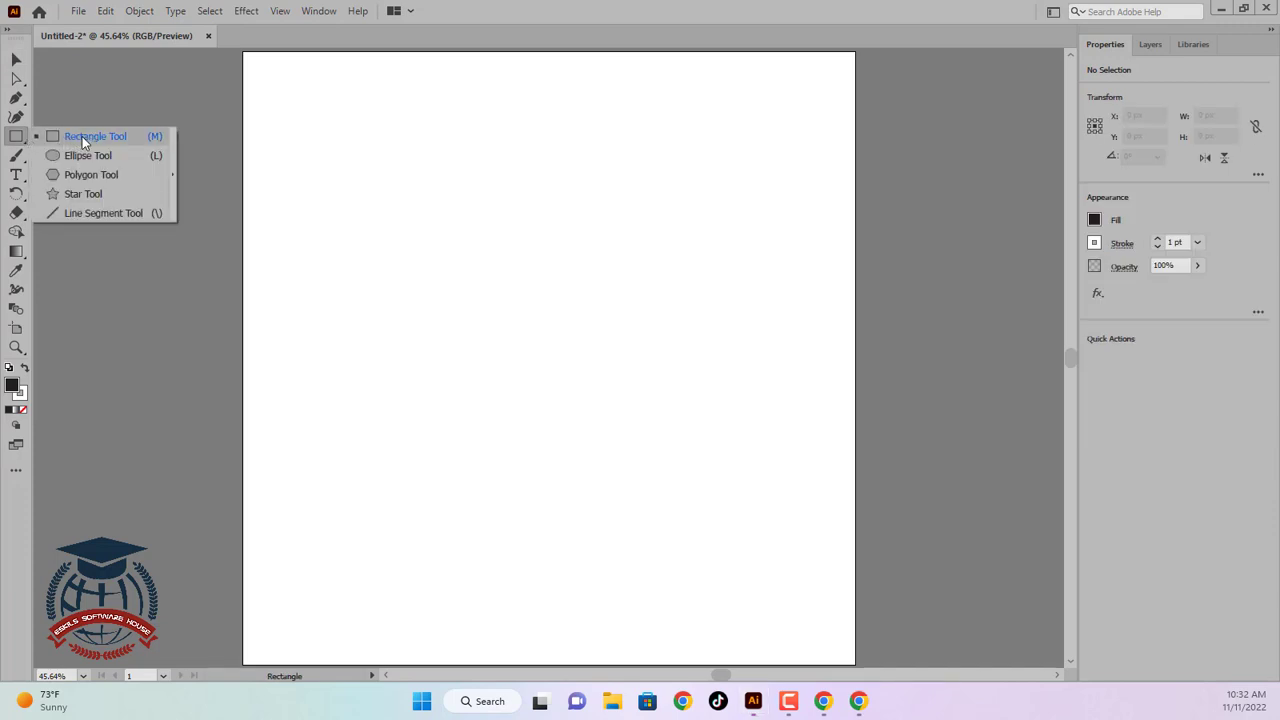
pyautogui.click(14, 145)
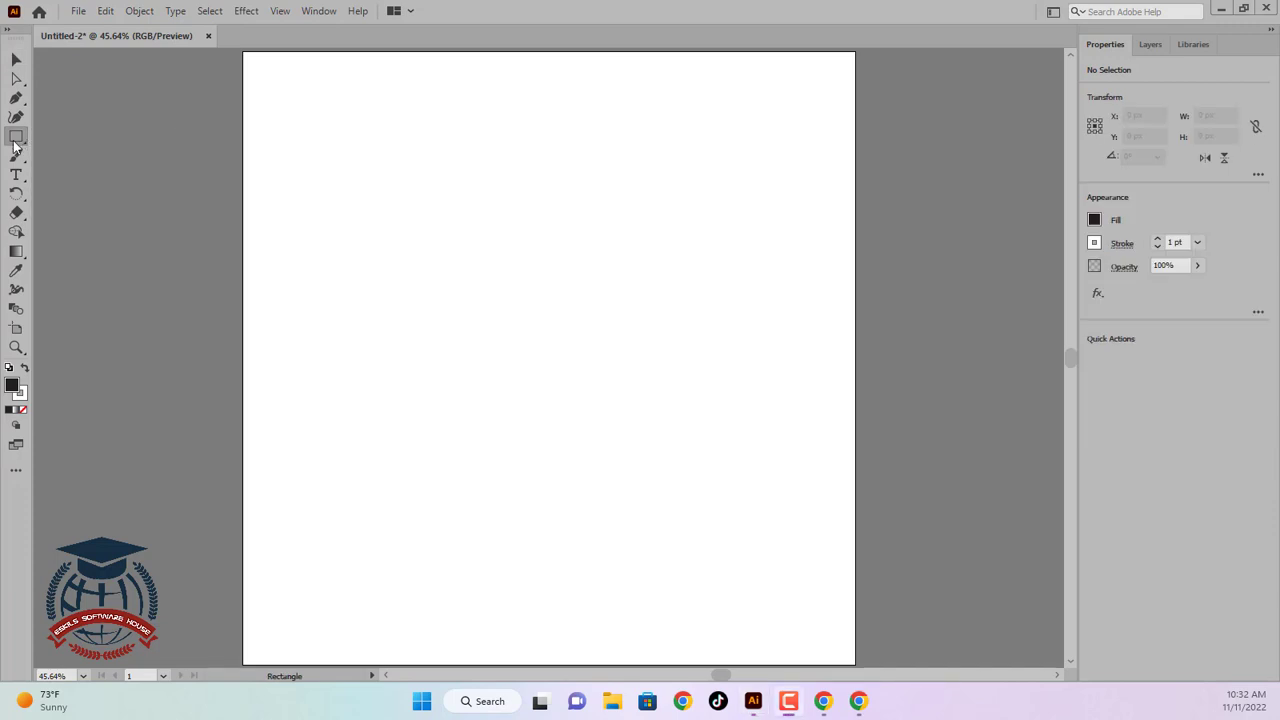
pyautogui.click(14, 145)
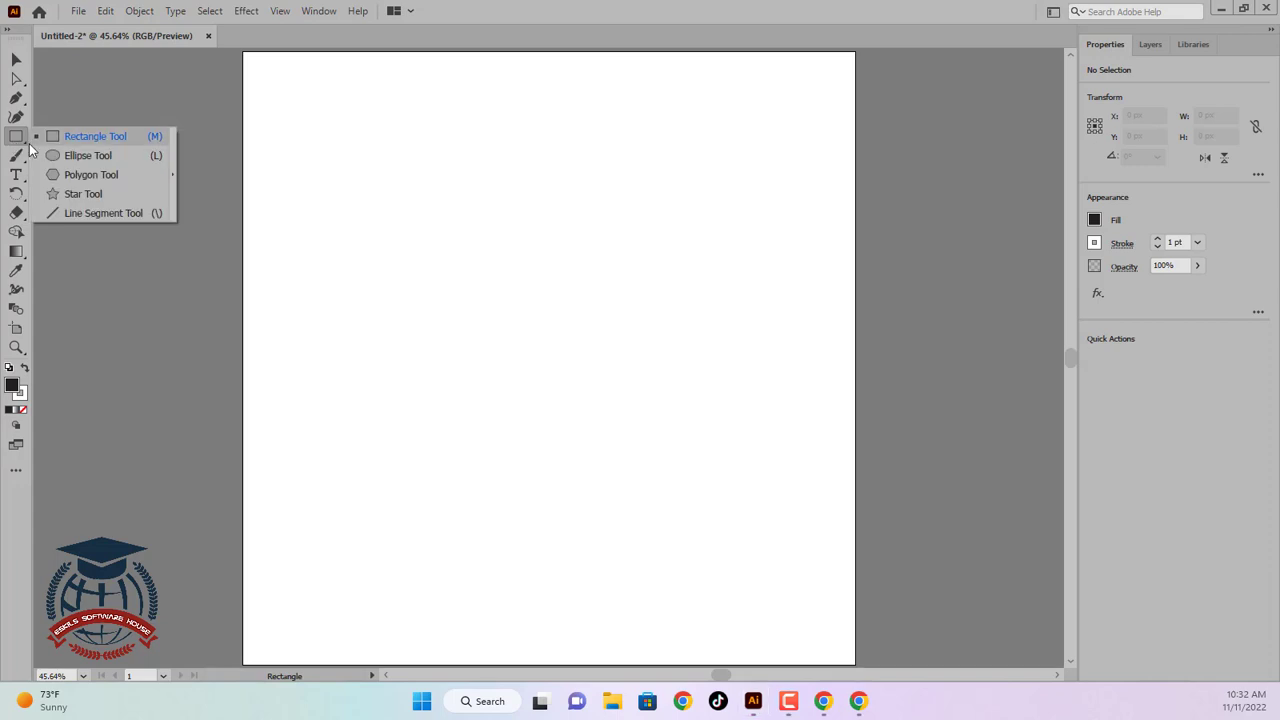
pyautogui.click(89, 139)
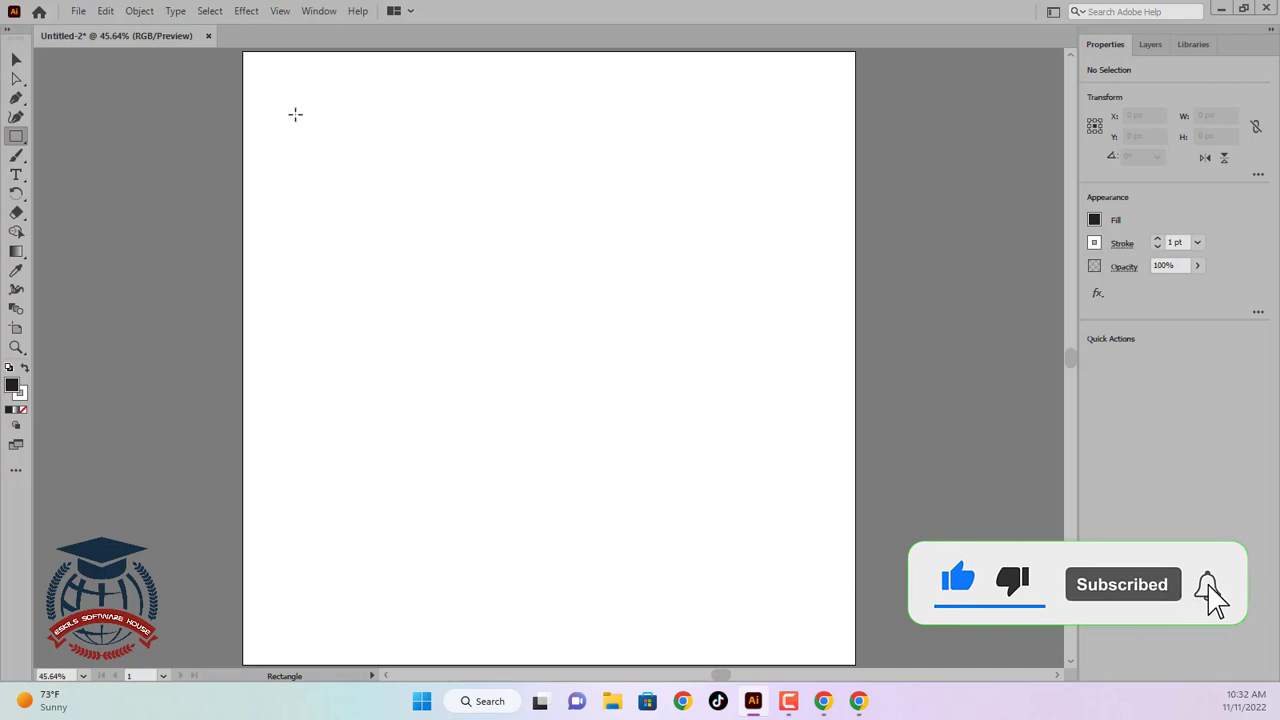
pyautogui.moveTo(295, 114); pyautogui.dragTo(457, 276)
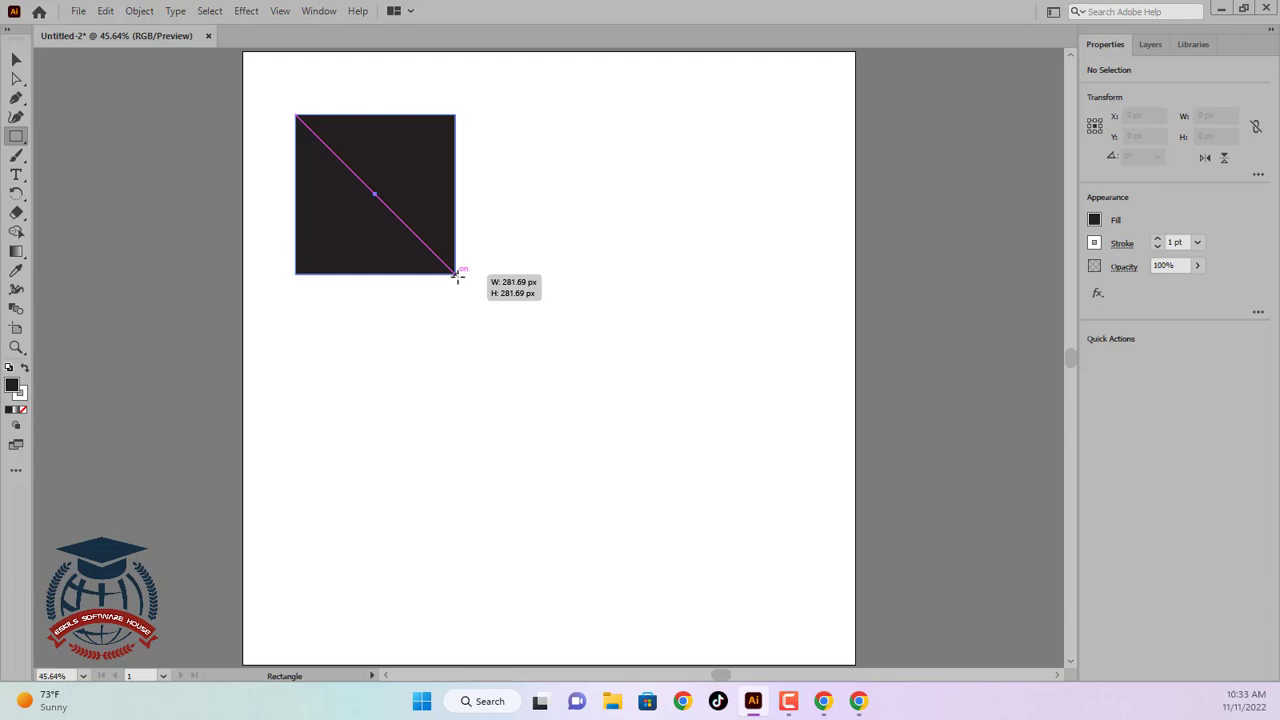
pyautogui.moveTo(457, 276); pyautogui.dragTo(457, 273)
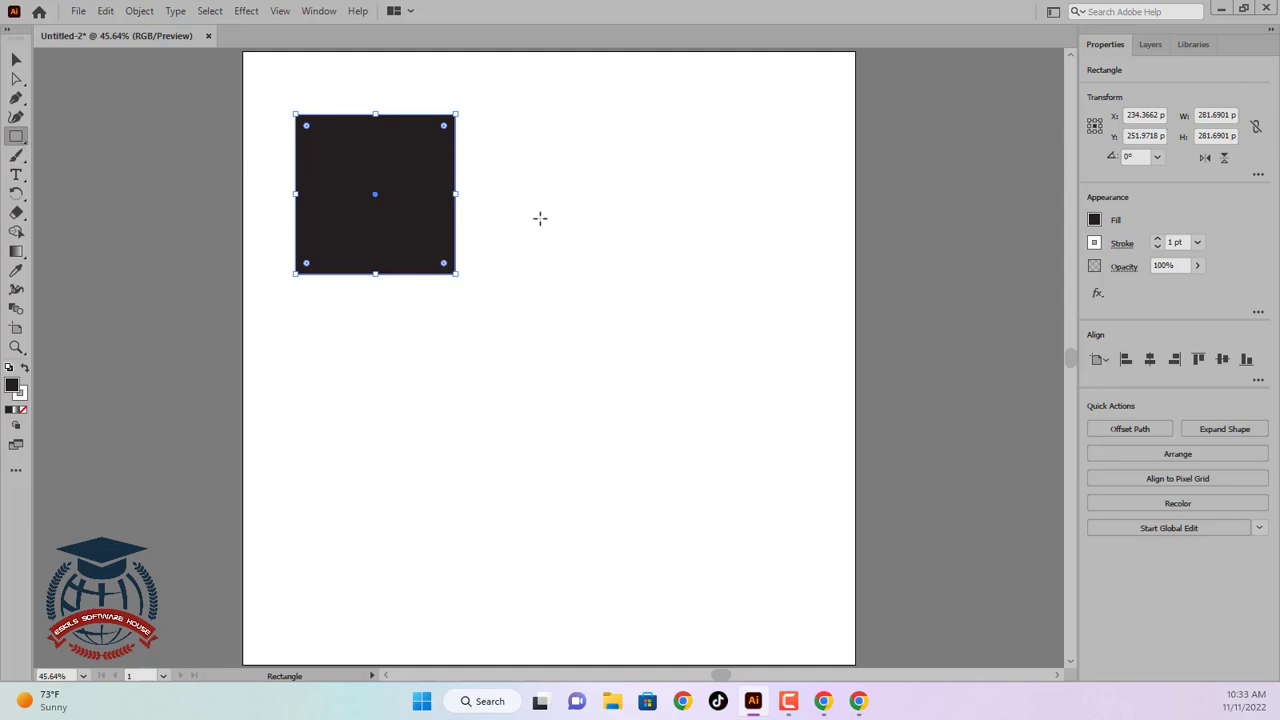
# - Create a second square with exact dimensions of 100 px width and 100 px height to the right of the large square
pyautogui.click(578, 249)
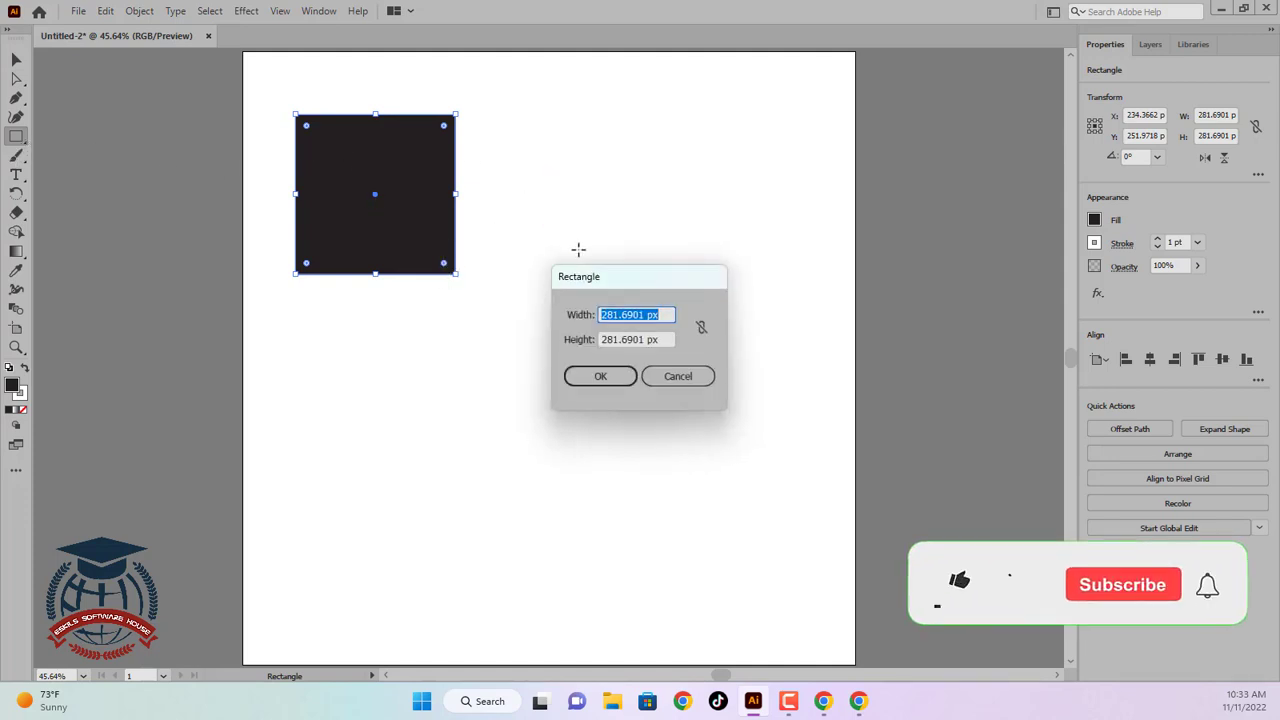
pyautogui.write('1')
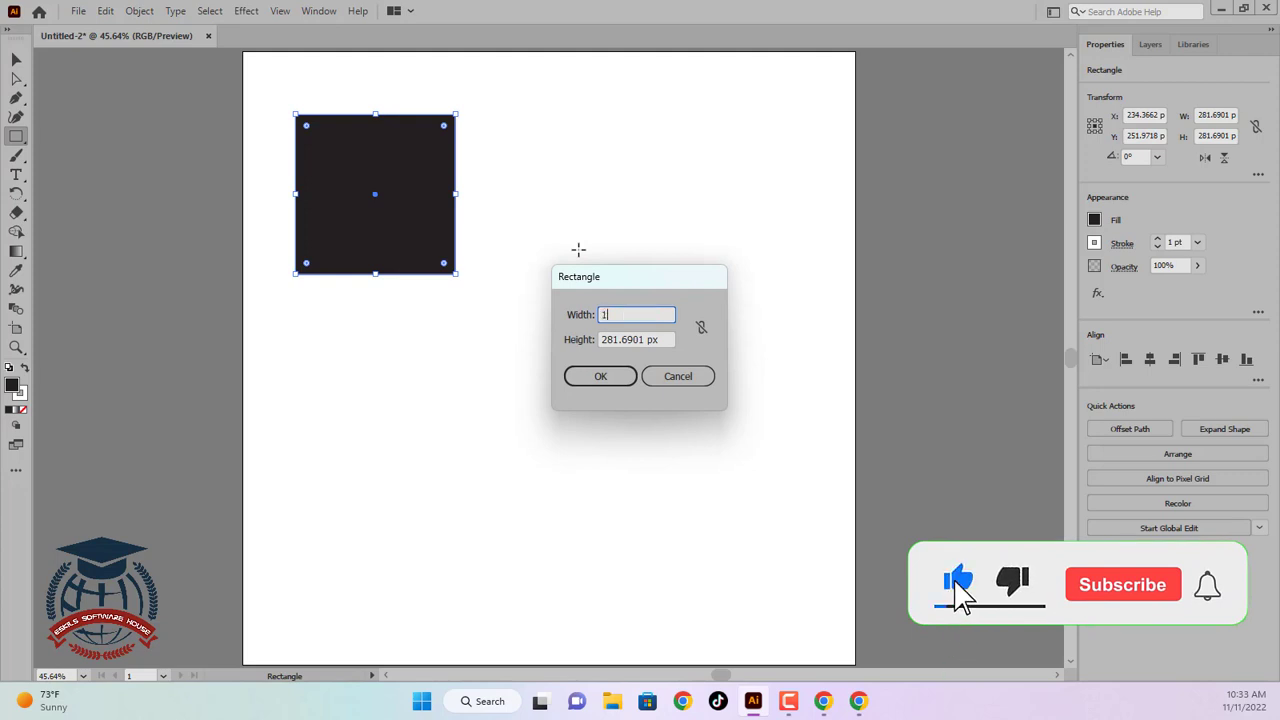
pyautogui.write('00')
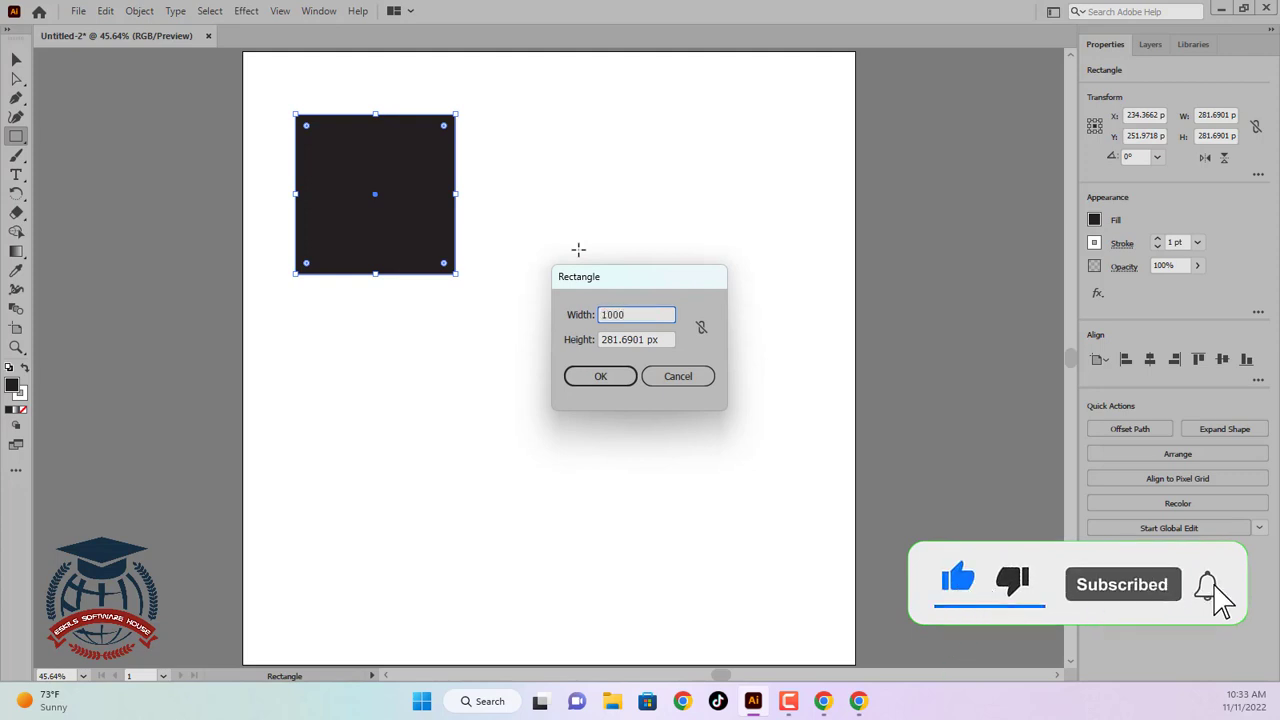
pyautogui.press('Tab')
pyautogui.write('1')
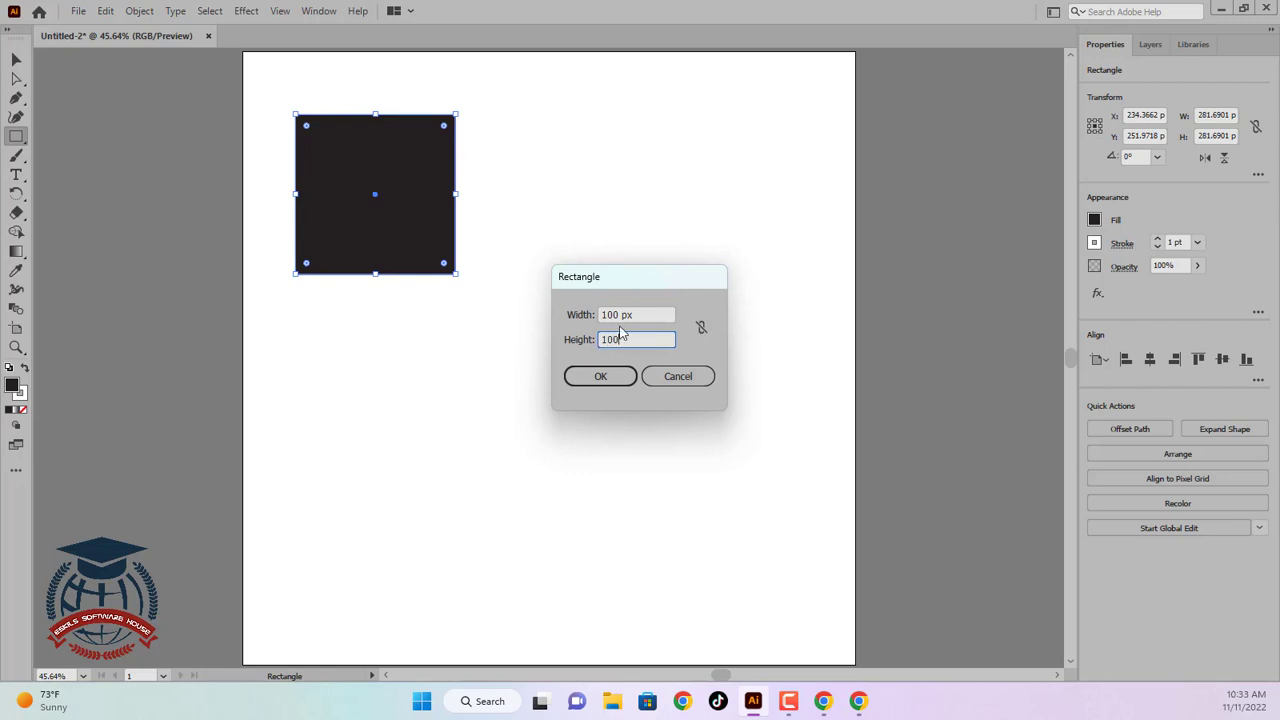
pyautogui.click(600, 376)
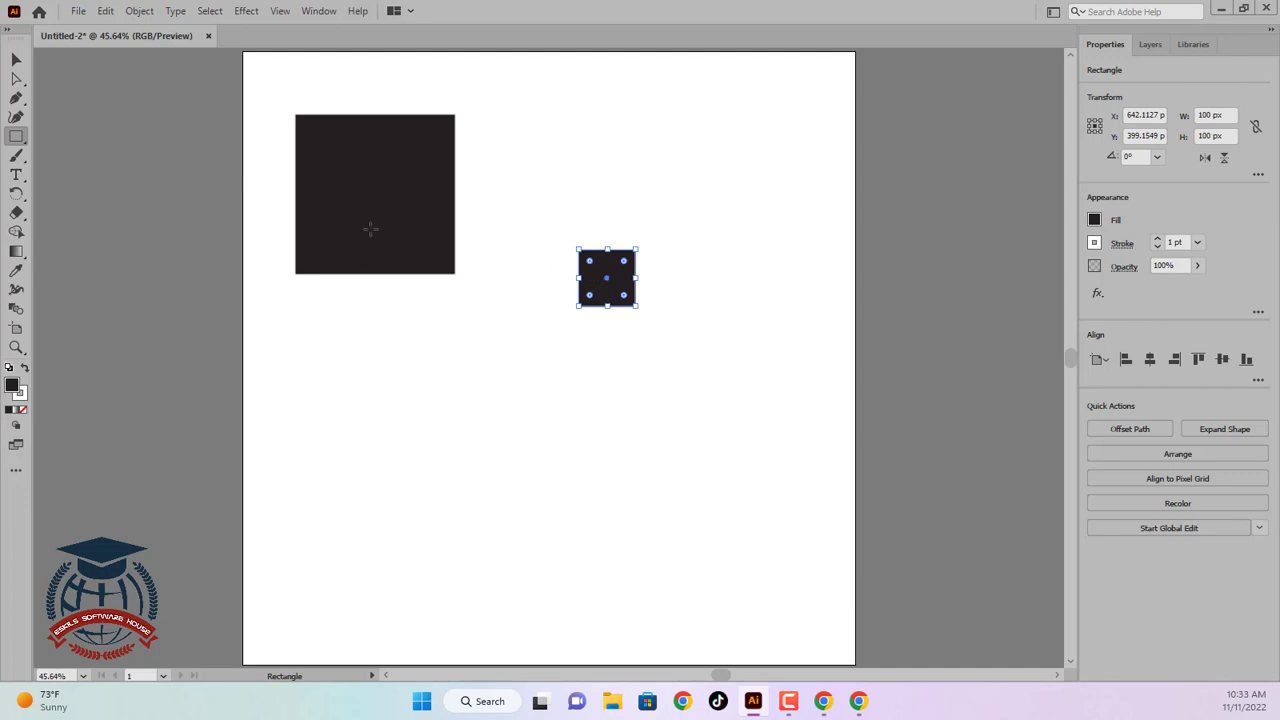
# - Move the large square to the artboard's upper middle and place the 100 px square just to its left near the top edge
pyautogui.click(15, 140)
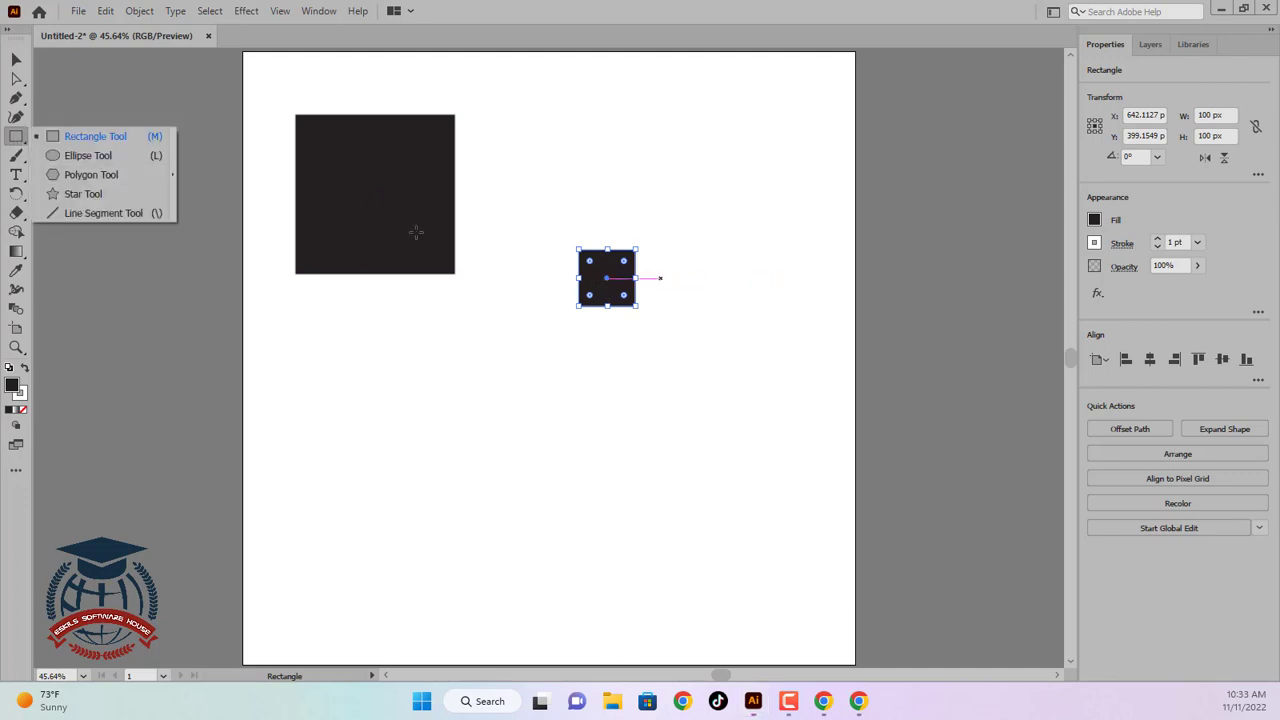
pyautogui.click(87, 141)
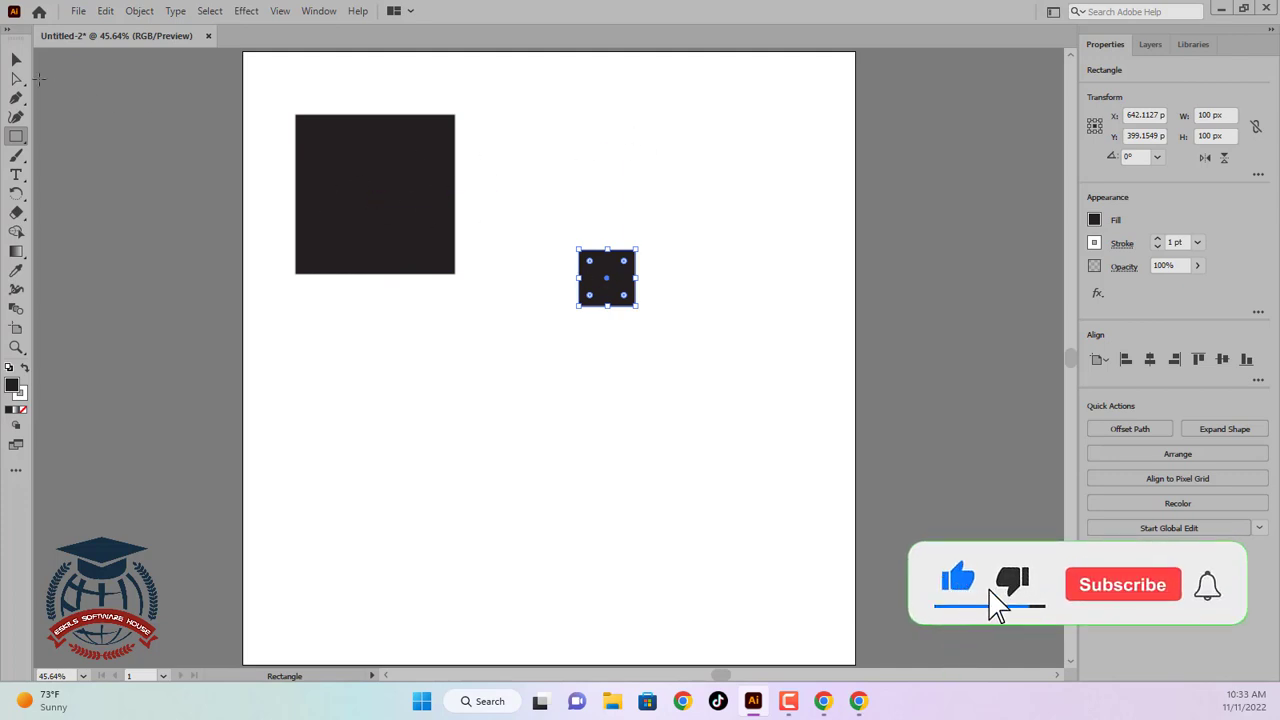
pyautogui.press('v')
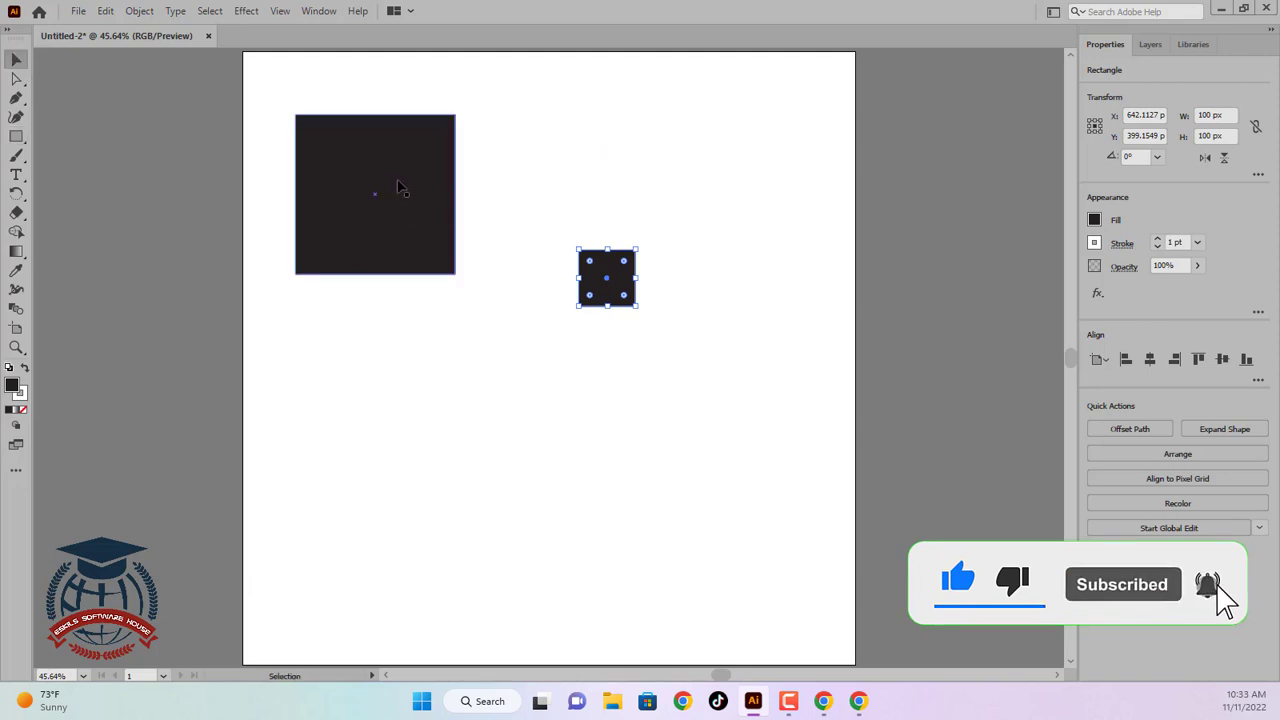
pyautogui.click(395, 188)
pyautogui.moveTo(403, 180); pyautogui.dragTo(644, 122)
pyautogui.moveTo(613, 301); pyautogui.dragTo(484, 114)
# - Try a rectangle about 289 × 165 px overlapping the large square, and undo it
pyautogui.press('m')
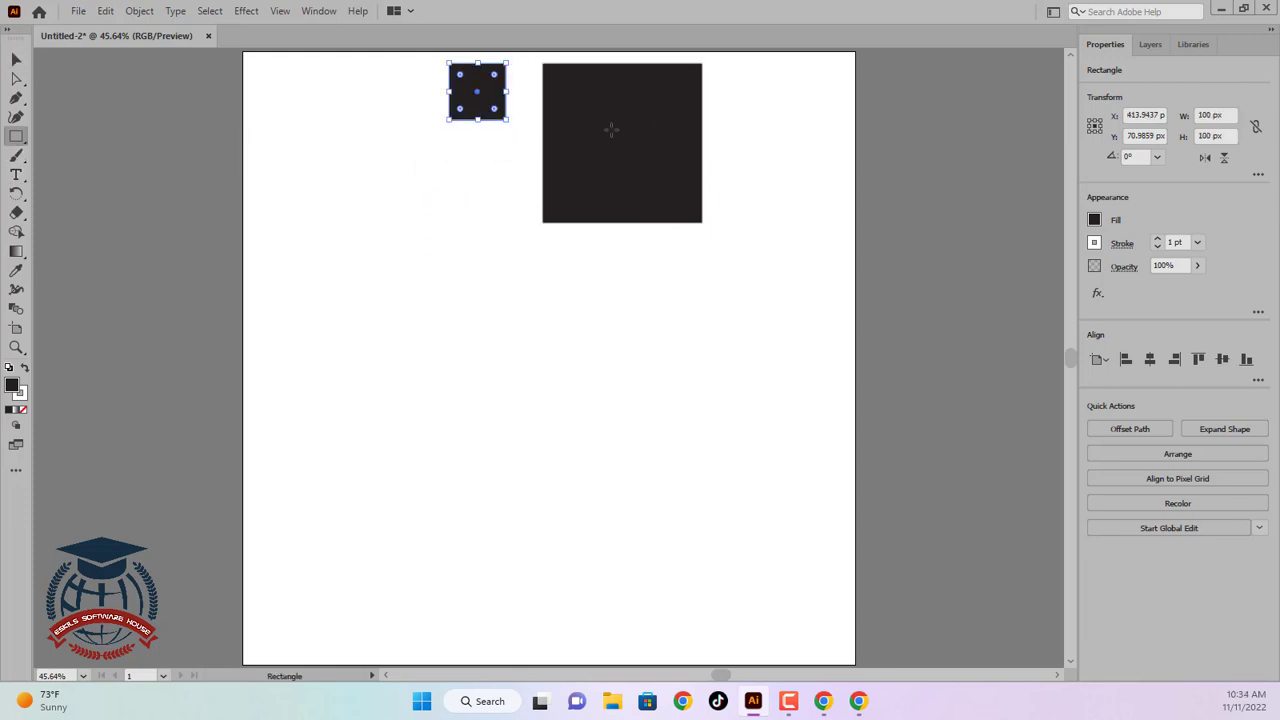
pyautogui.moveTo(609, 128); pyautogui.dragTo(464, 223)
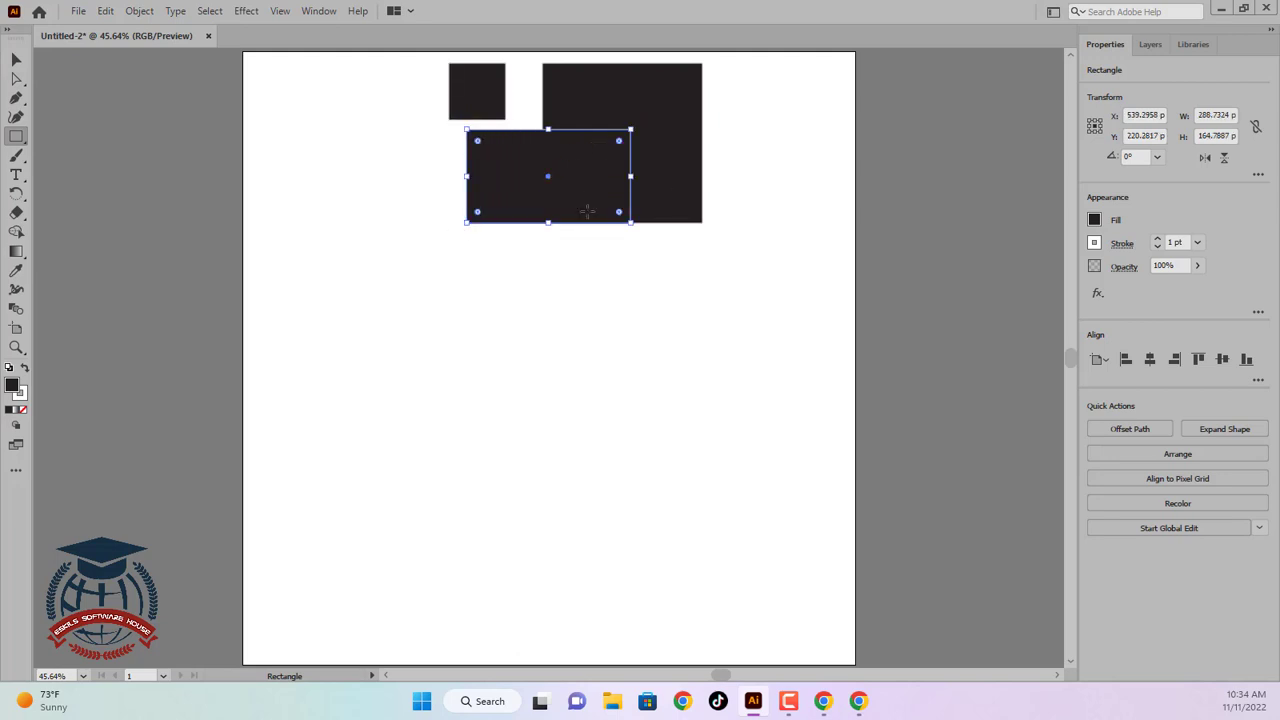
pyautogui.hotkey('ctrl', 'z')
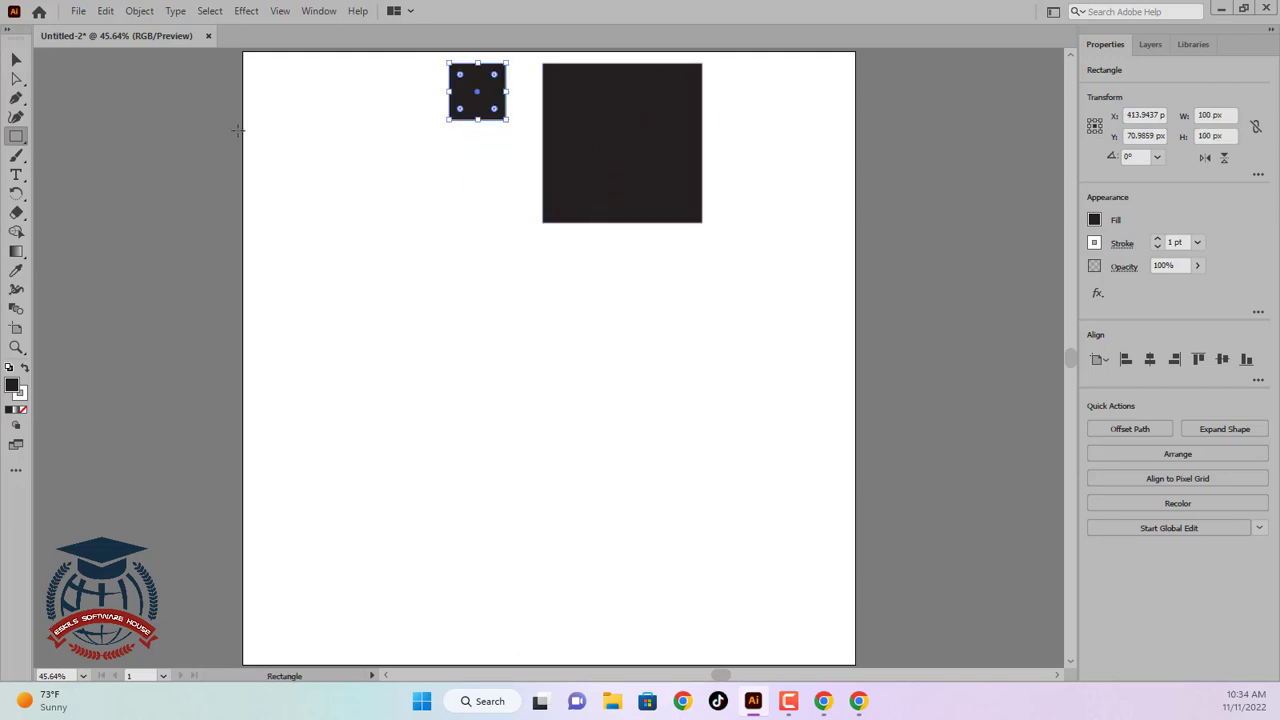
# - Try a rectangle about 262 × 252 px in the artboard's left middle area with the Rectangle tool, and undo it
pyautogui.moveTo(27, 141)
pyautogui.mouseDown()
pyautogui.moveTo(86, 148)
pyautogui.moveTo(49, 136)
pyautogui.mouseUp()
pyautogui.moveTo(334, 313); pyautogui.dragTo(481, 457)
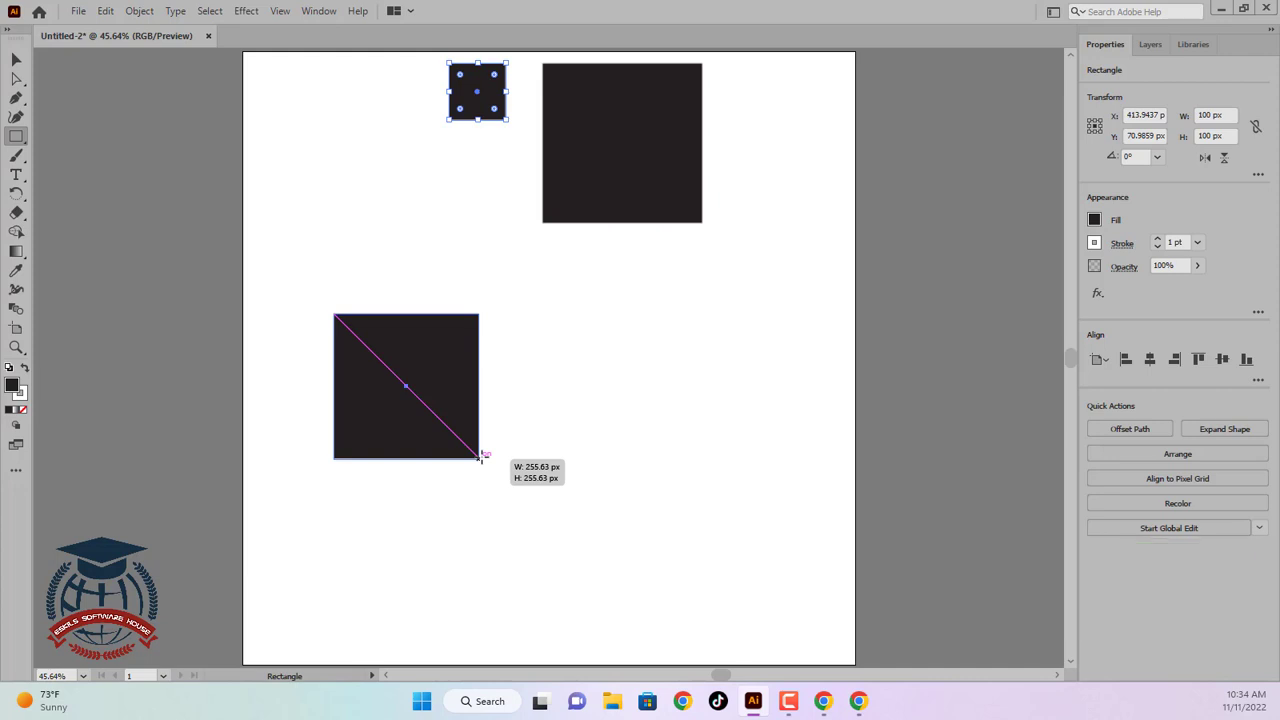
pyautogui.moveTo(481, 457); pyautogui.dragTo(483, 455)
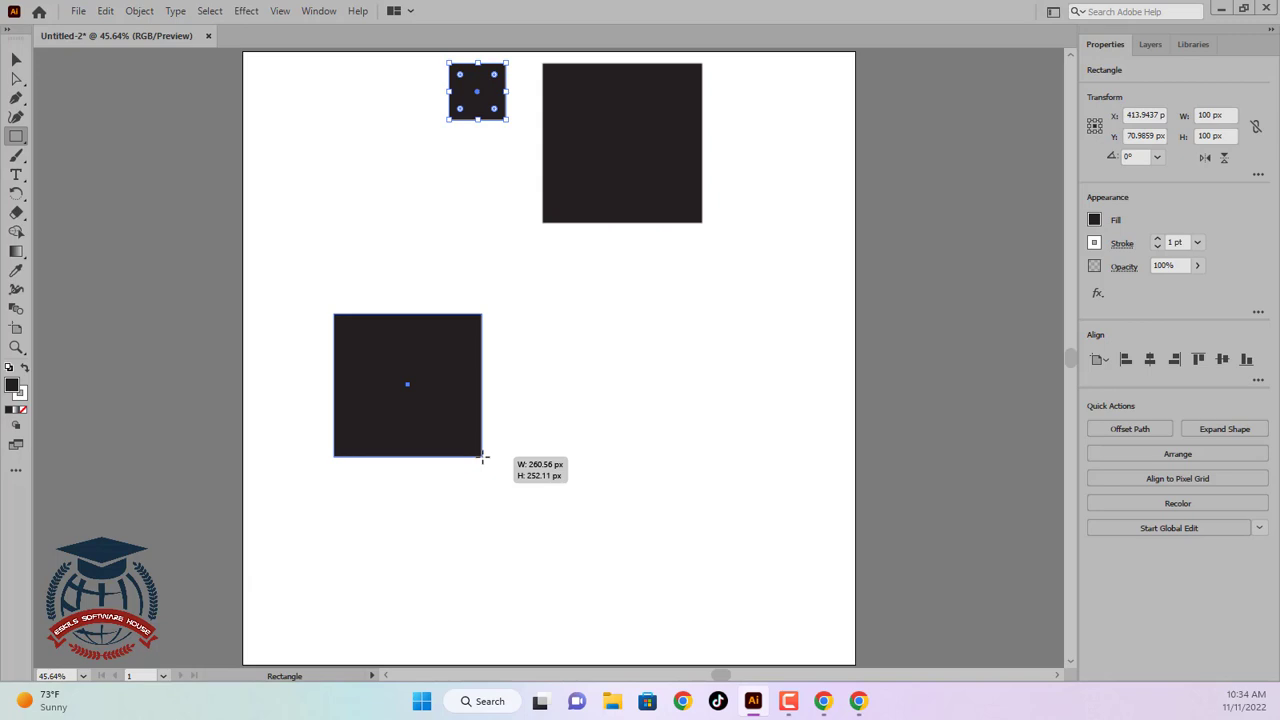
pyautogui.moveTo(482, 456); pyautogui.dragTo(484, 456)
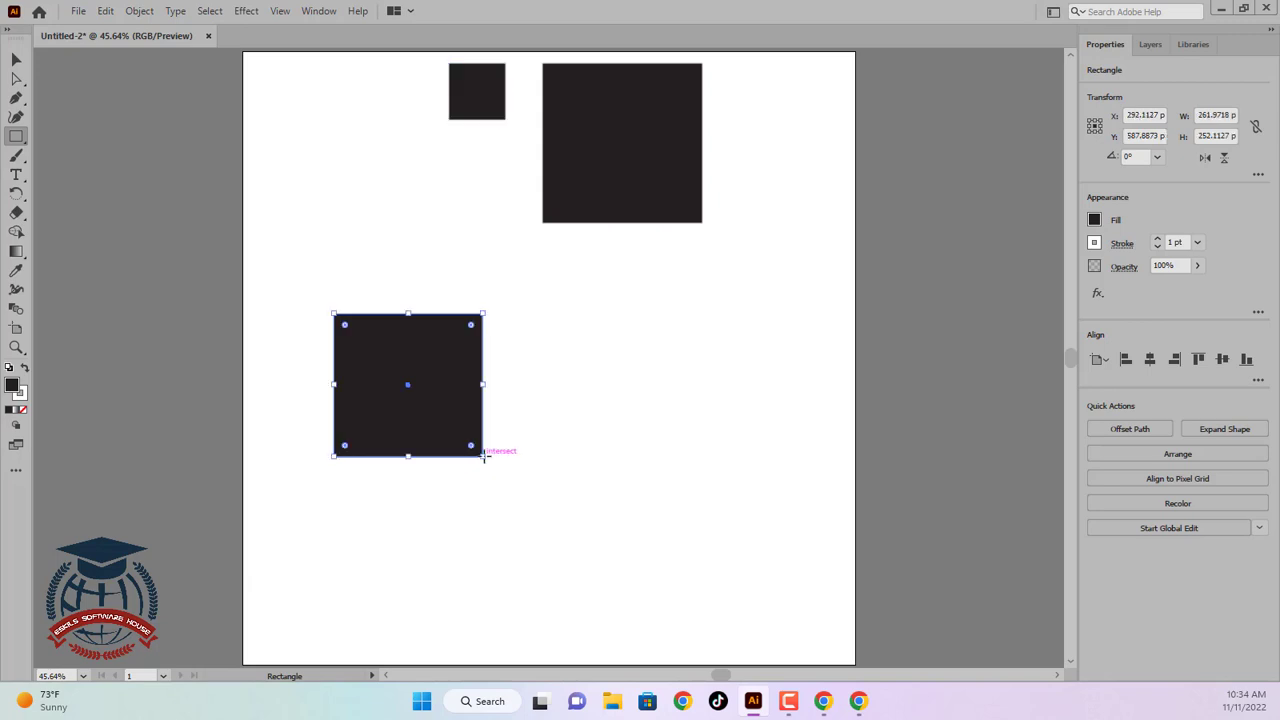
pyautogui.hotkey('ctrl', 'z')
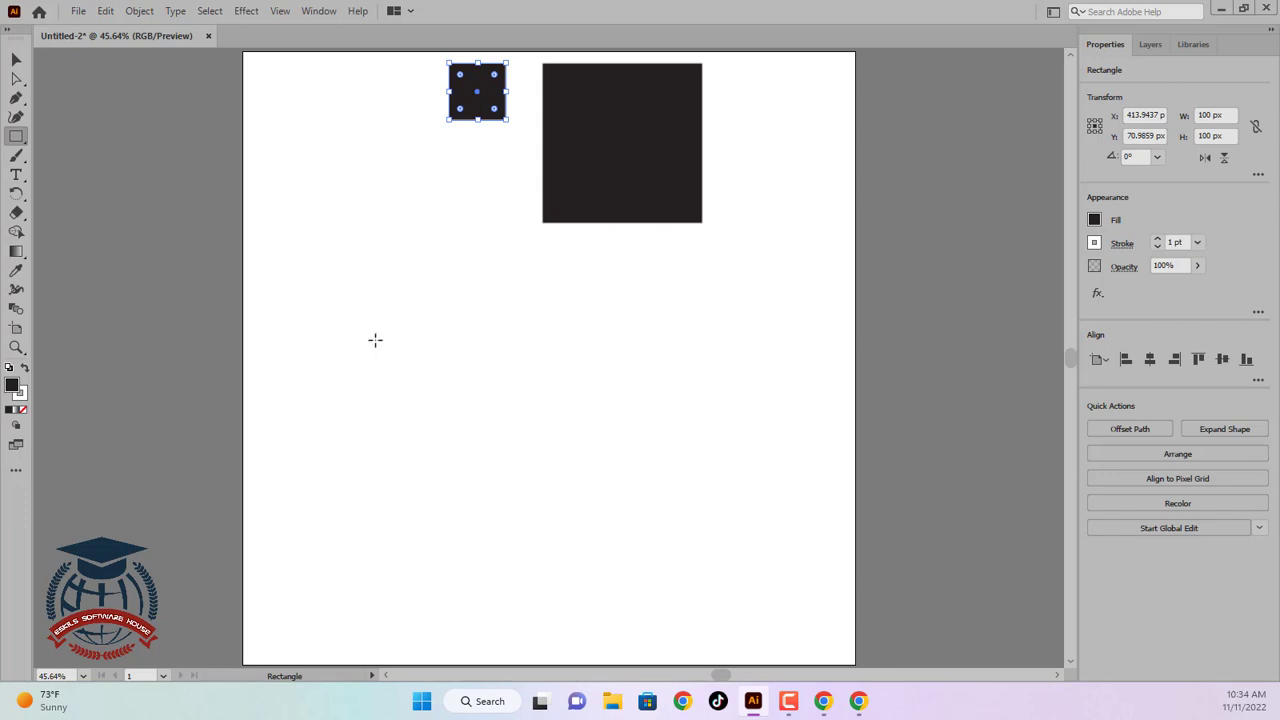
# - Try a constrained square about 438 px per side in the artboard's lower middle, and undo it
pyautogui.moveTo(377, 337); pyautogui.dragTo(627, 395)
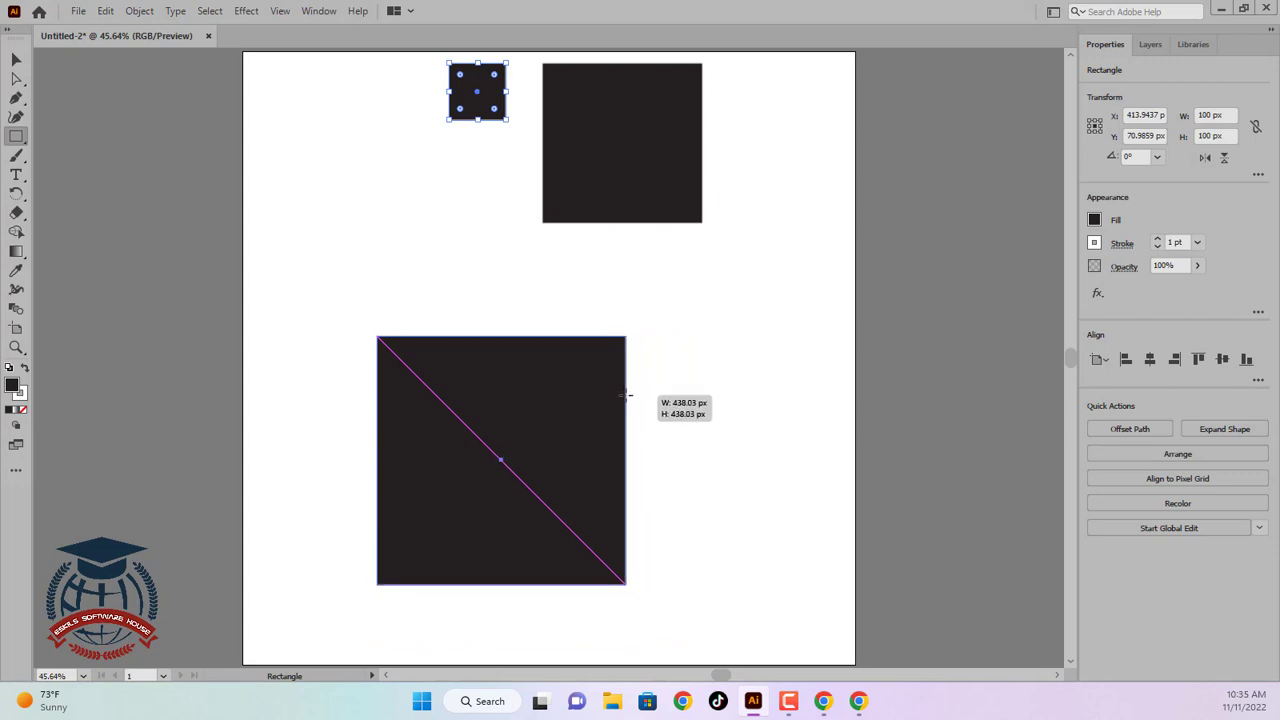
pyautogui.moveTo(627, 395); pyautogui.dragTo(627, 394)
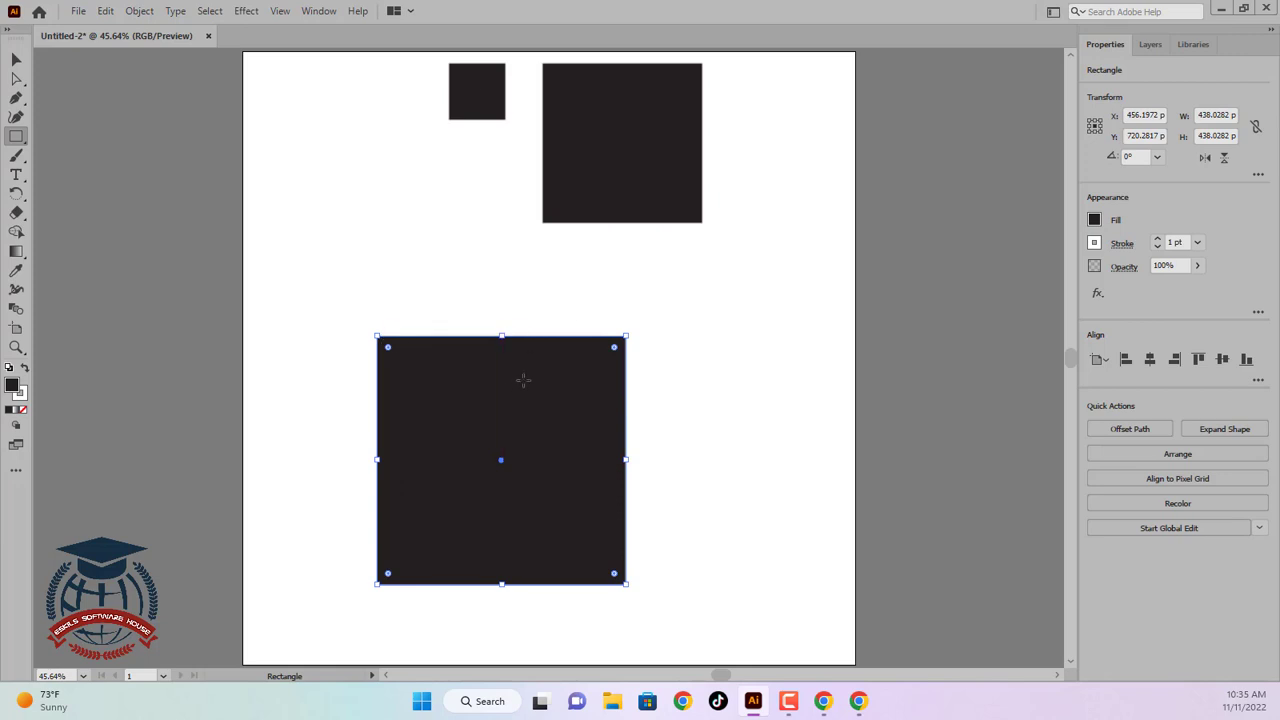
pyautogui.hotkey('ctrl', 'z')
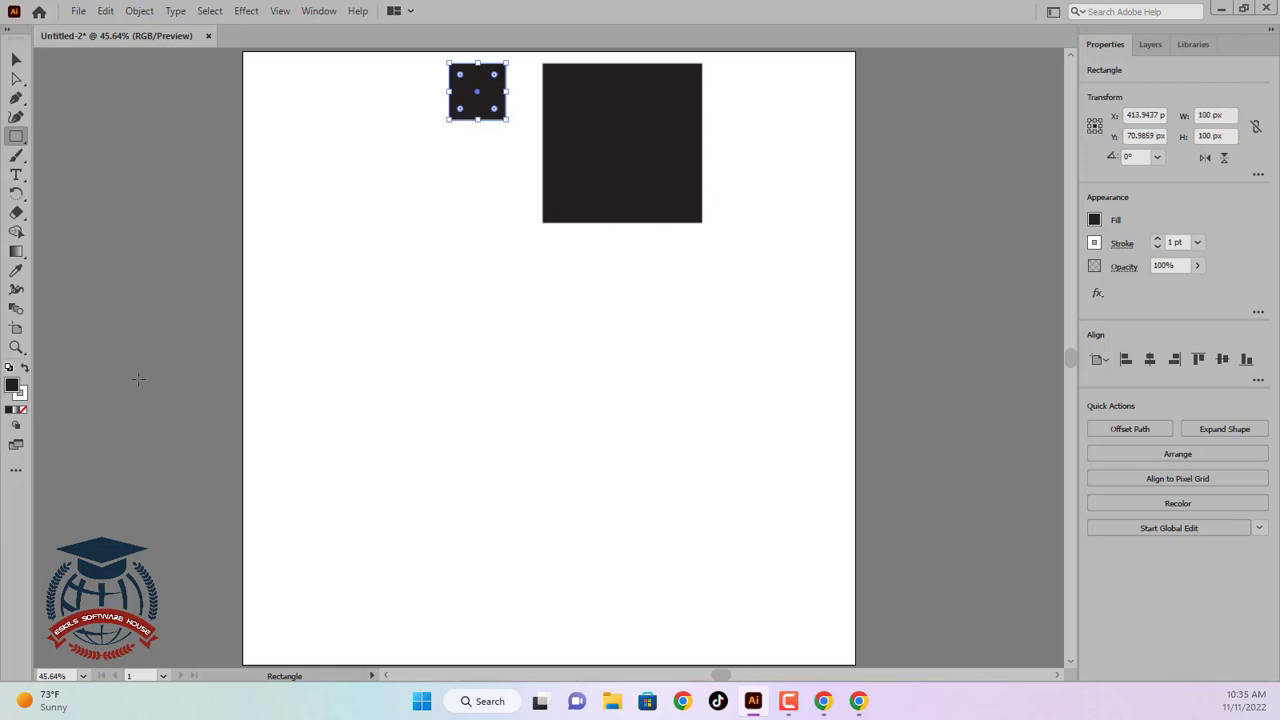
# - Try another large constrained square in the artboard's lower left area with the Rectangle tool, and undo it
pyautogui.click(18, 145)
pyautogui.click(90, 136)
pyautogui.moveTo(309, 323)
pyautogui.mouseDown()
pyautogui.moveTo(513, 490)
pyautogui.moveTo(608, 537)
pyautogui.moveTo(575, 521)
pyautogui.mouseUp()
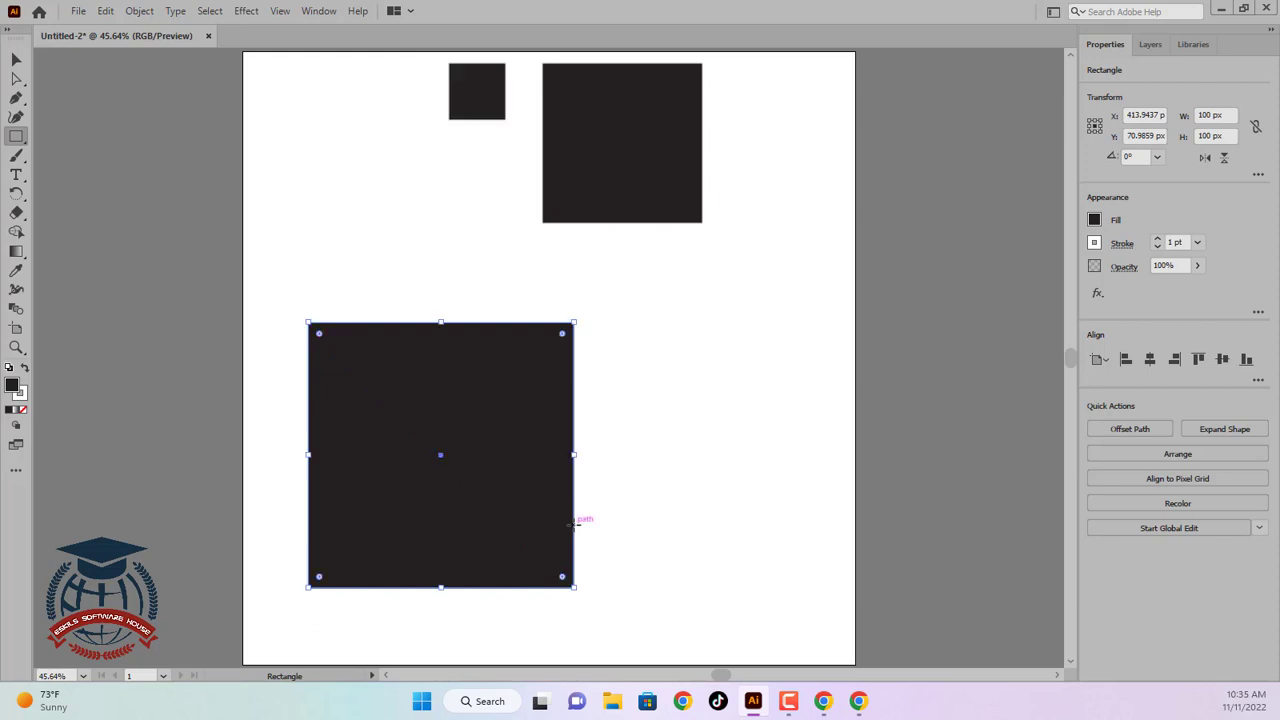
pyautogui.hotkey('ctrl', 'z')
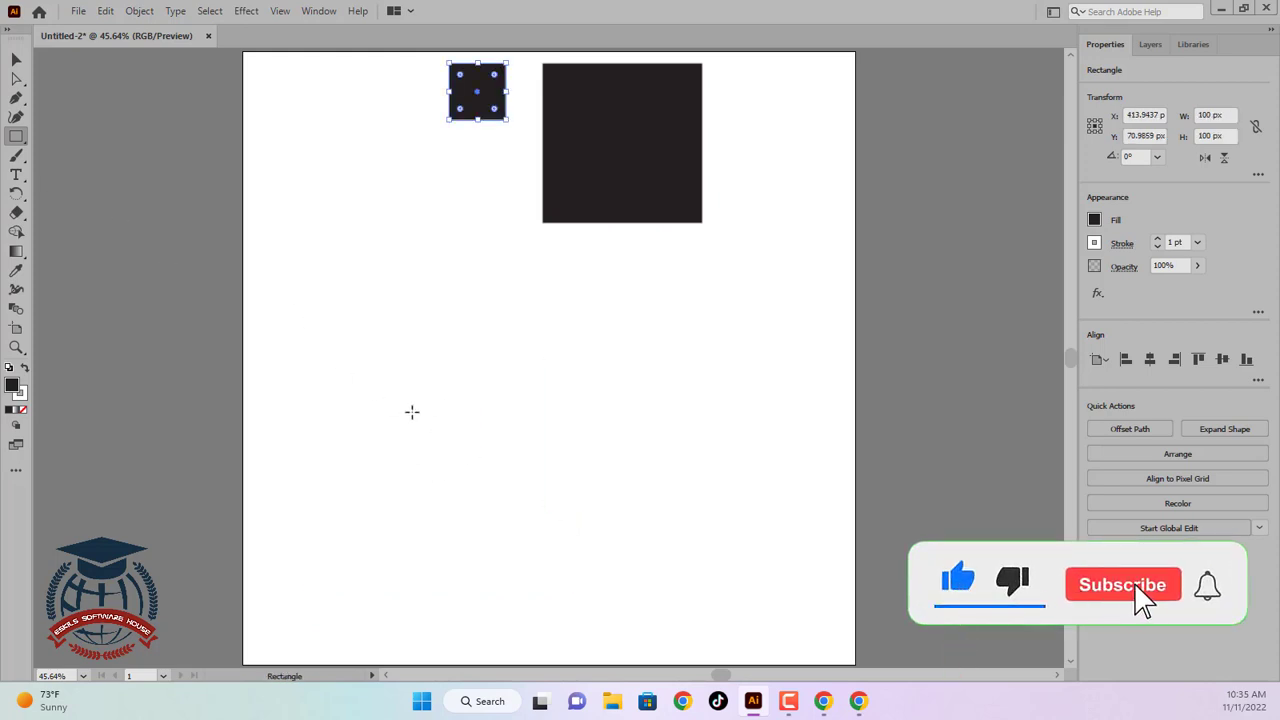
# - Draw a square about 507 px per side outward from its centre and move it directly below the two existing squares
pyautogui.moveTo(421, 414); pyautogui.dragTo(563, 545)
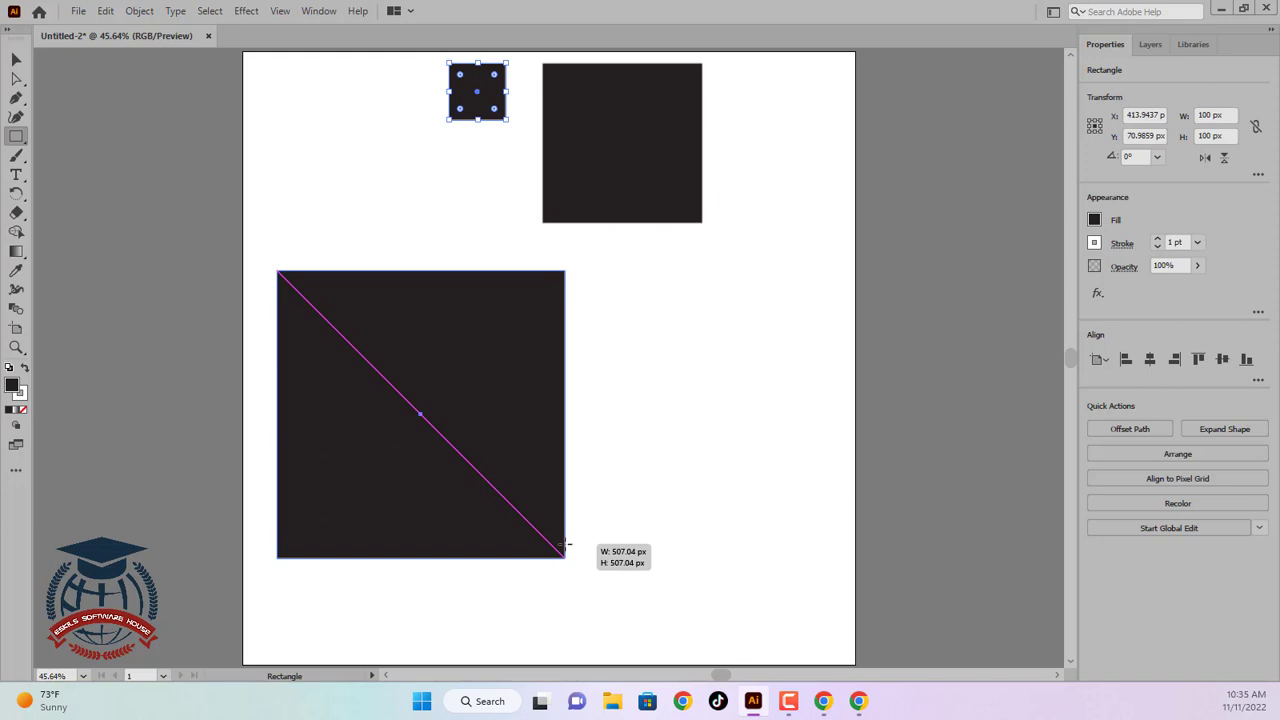
pyautogui.moveTo(564, 544); pyautogui.dragTo(564, 545)
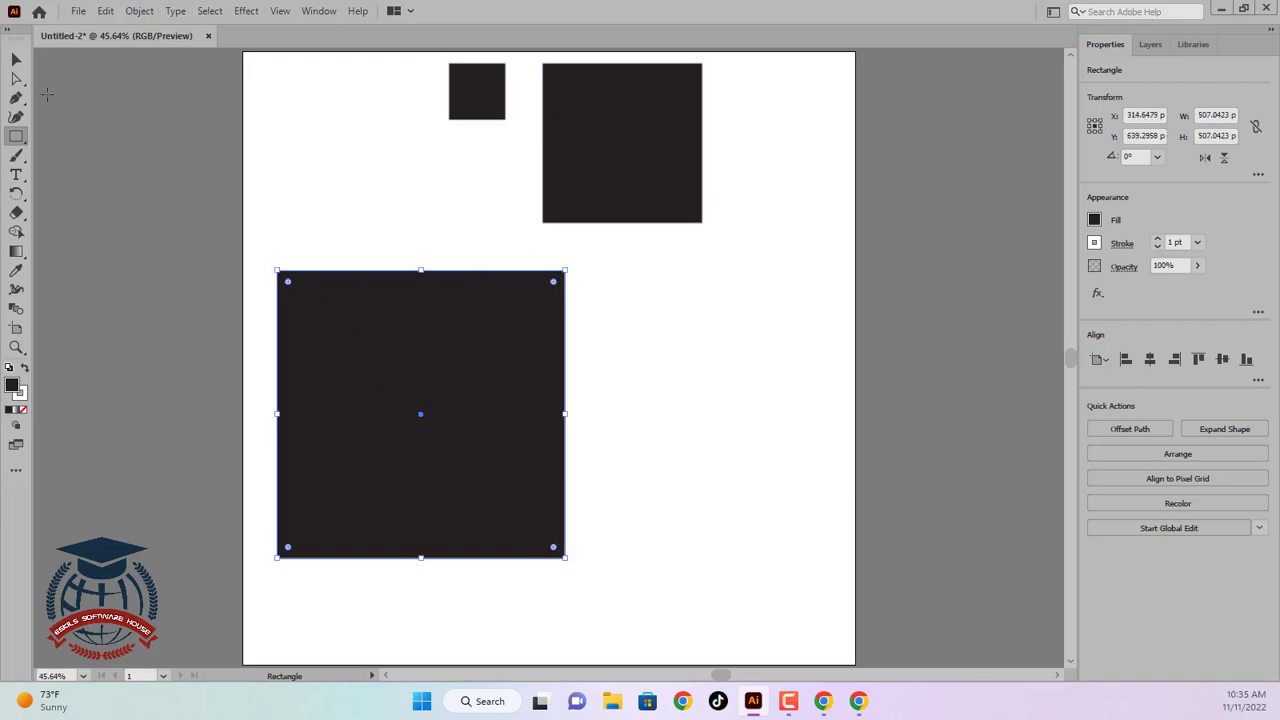
pyautogui.click(16, 60)
pyautogui.moveTo(422, 342); pyautogui.dragTo(557, 309)
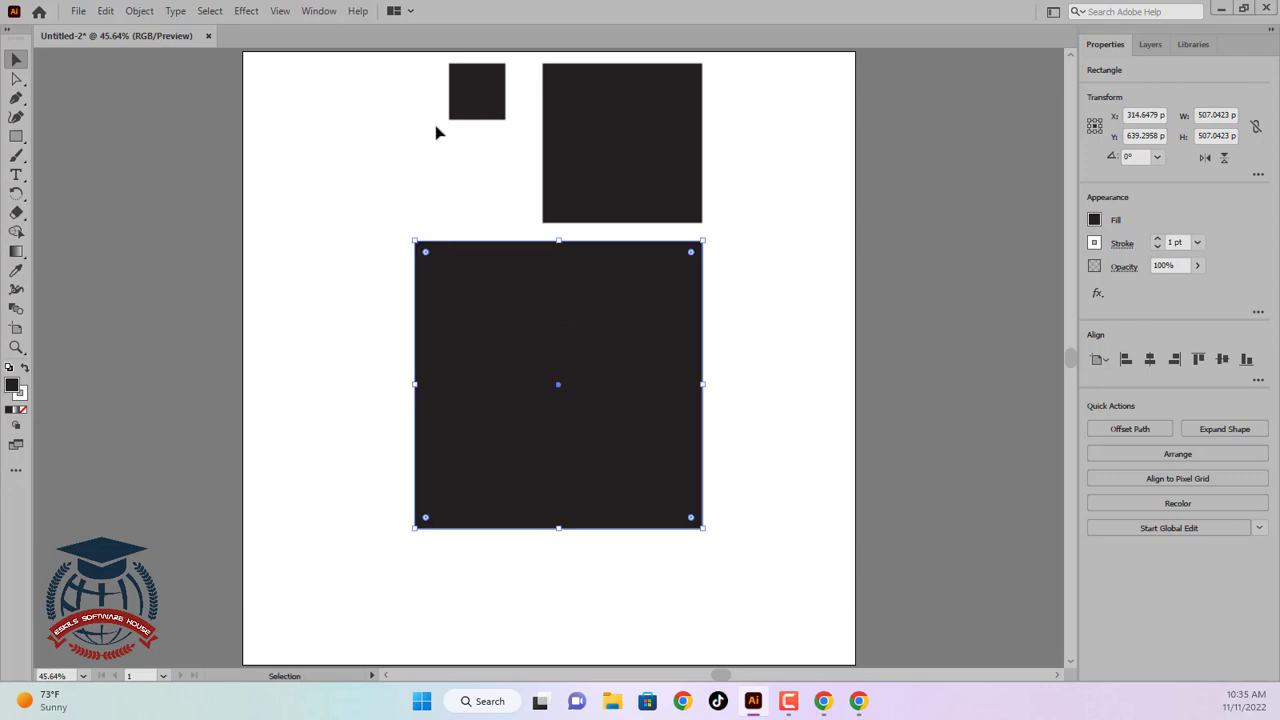
# - Select all three squares and delete them from the artboard
pyautogui.moveTo(420, 80); pyautogui.dragTo(643, 418)
pyautogui.press('Delete')
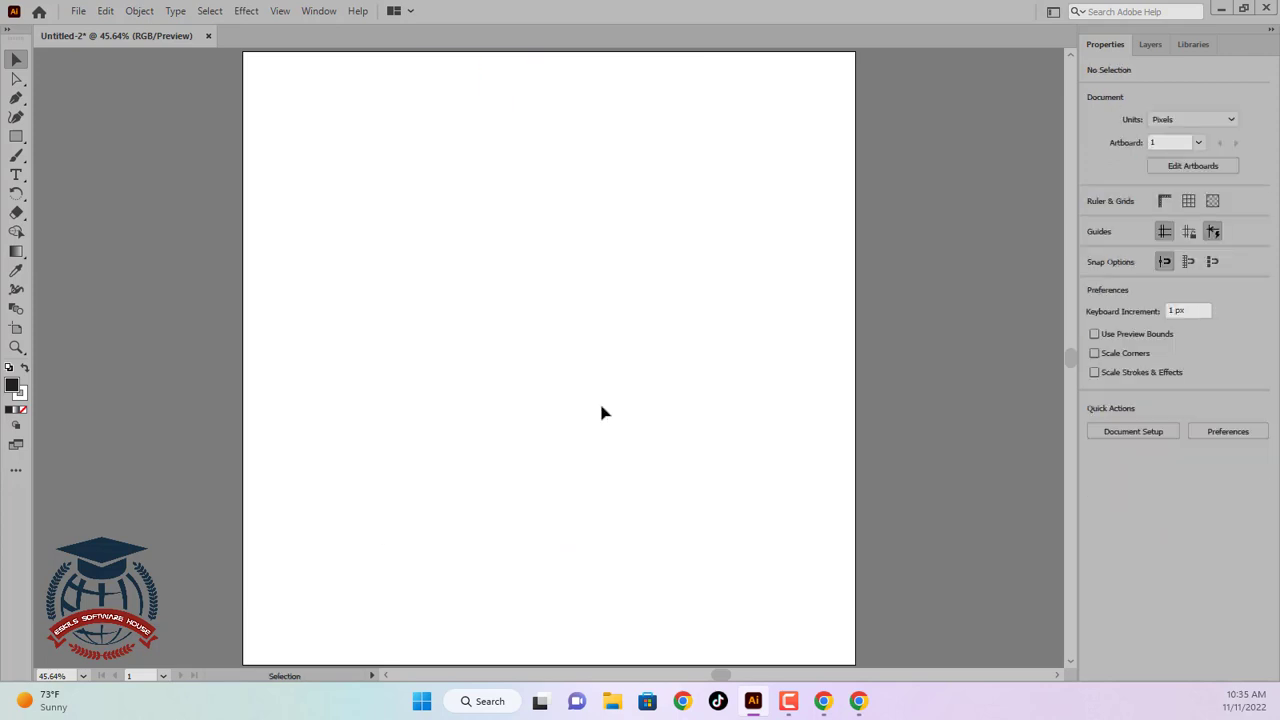
# - Draw a rectangle about 625 × 113 px in the artboard's upper middle and stack two copies edge to edge below it
pyautogui.click(16, 136)
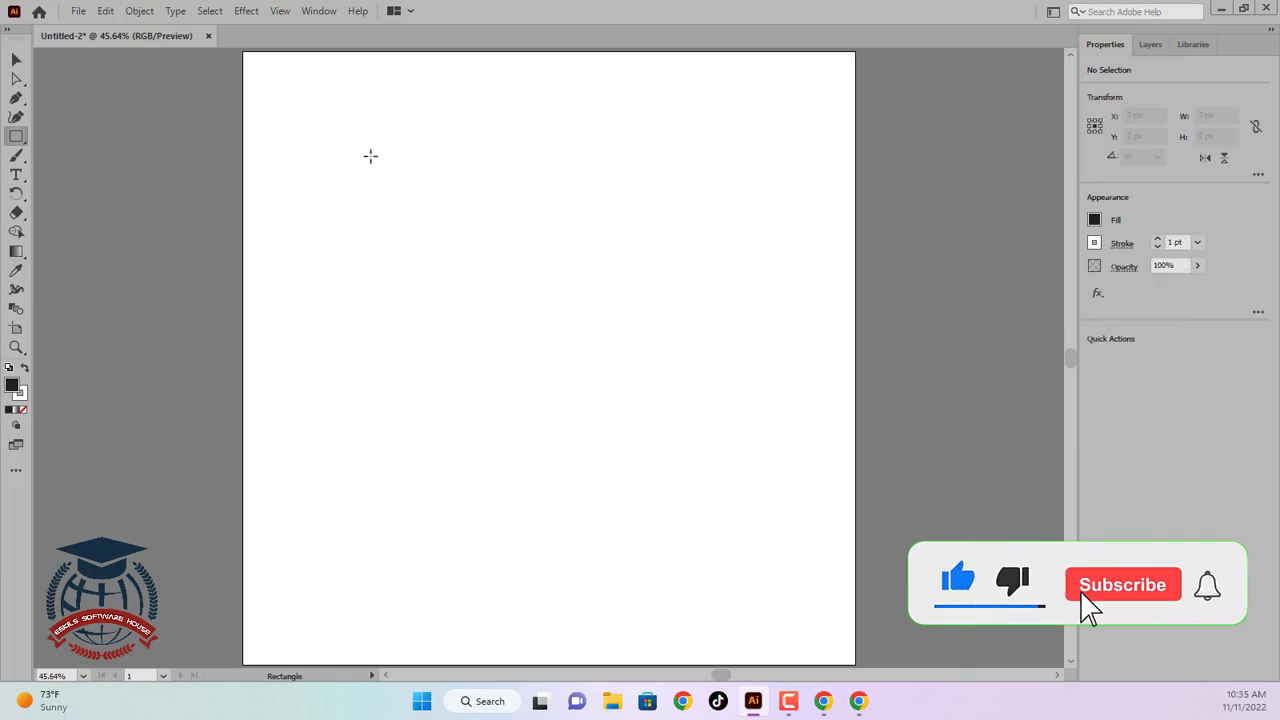
pyautogui.moveTo(368, 156); pyautogui.dragTo(723, 220)
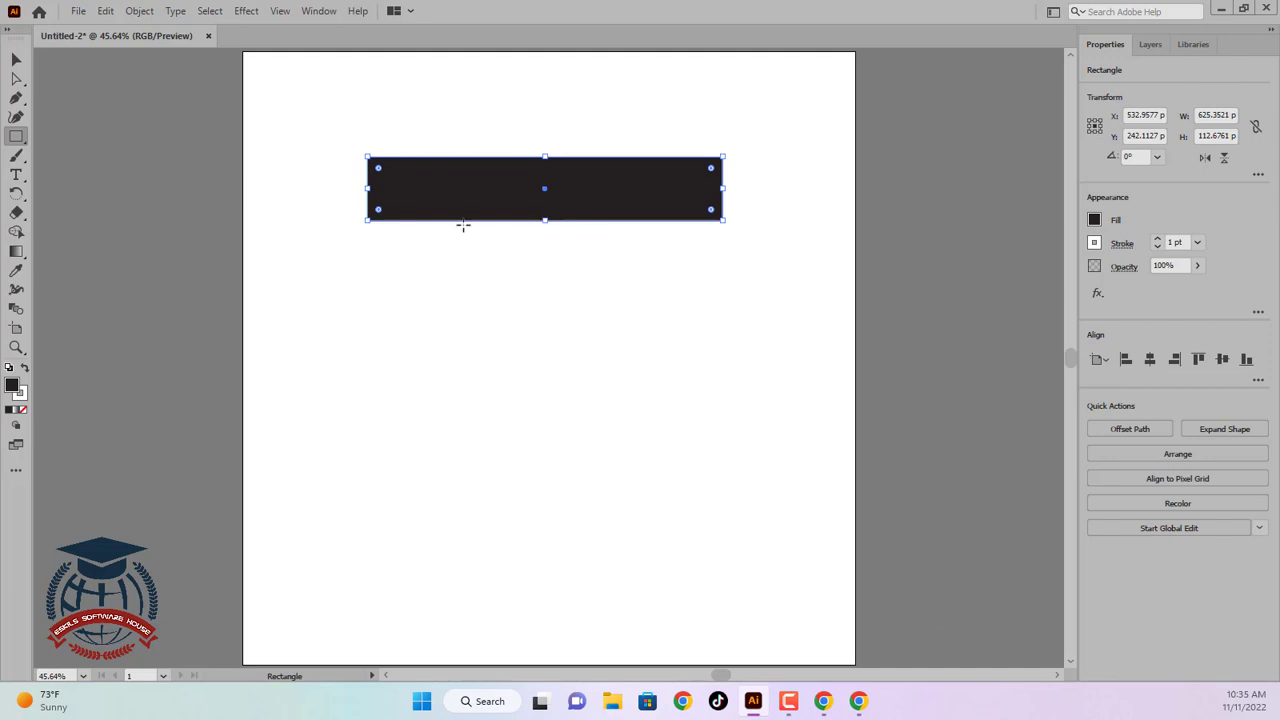
pyautogui.click(16, 59)
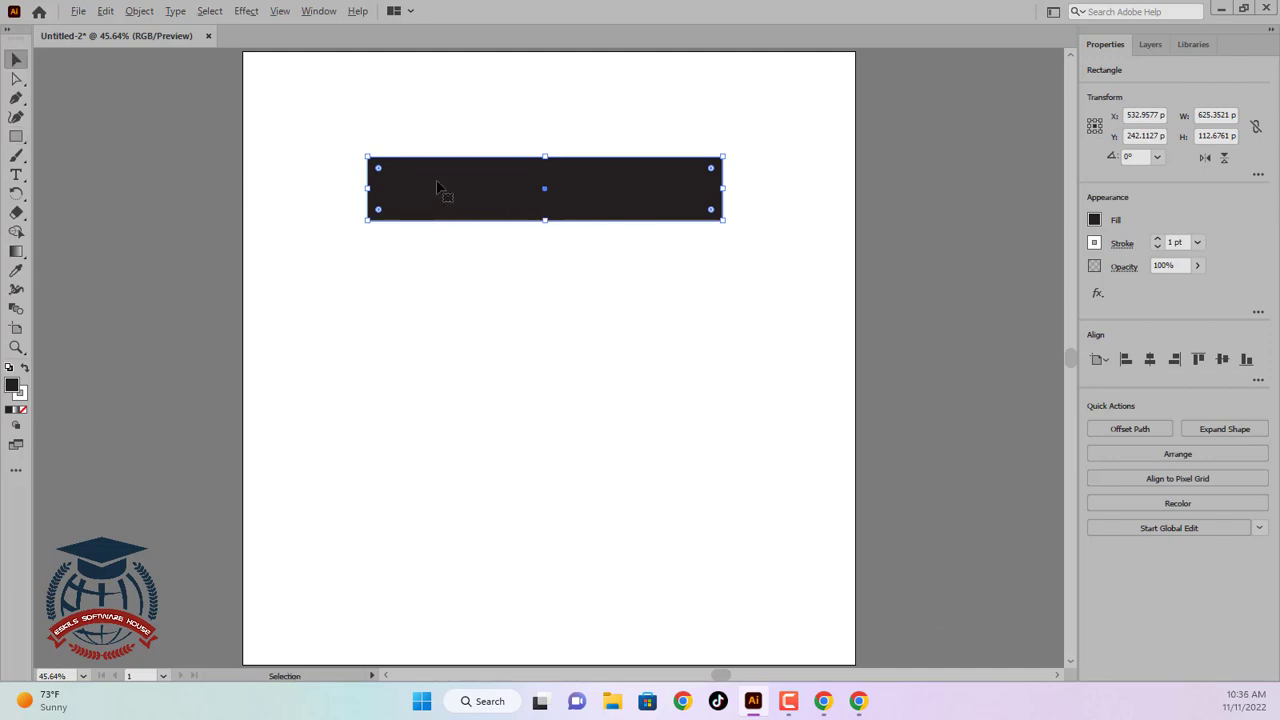
pyautogui.moveTo(437, 187); pyautogui.dragTo(437, 309)
pyautogui.hotkey('ctrl', 'shift', 'a')
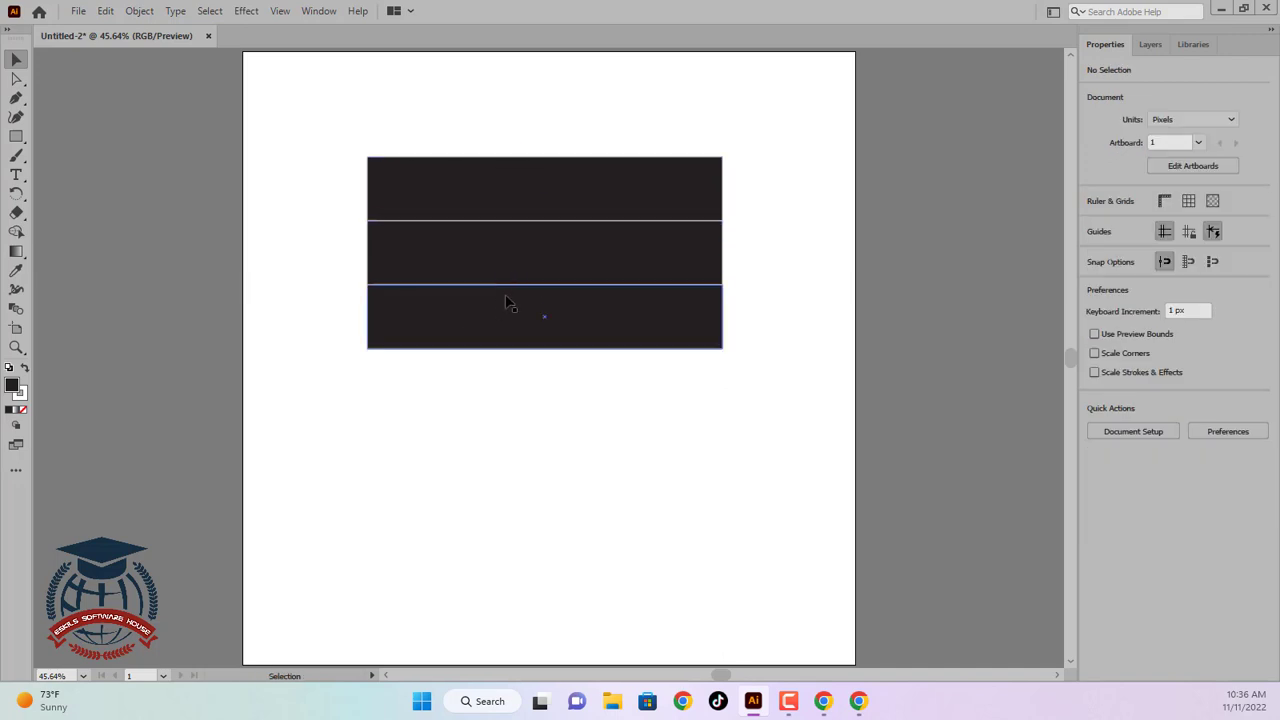
# - Fill the top stripe with dark blue and the middle stripe with white
pyautogui.click(494, 193)
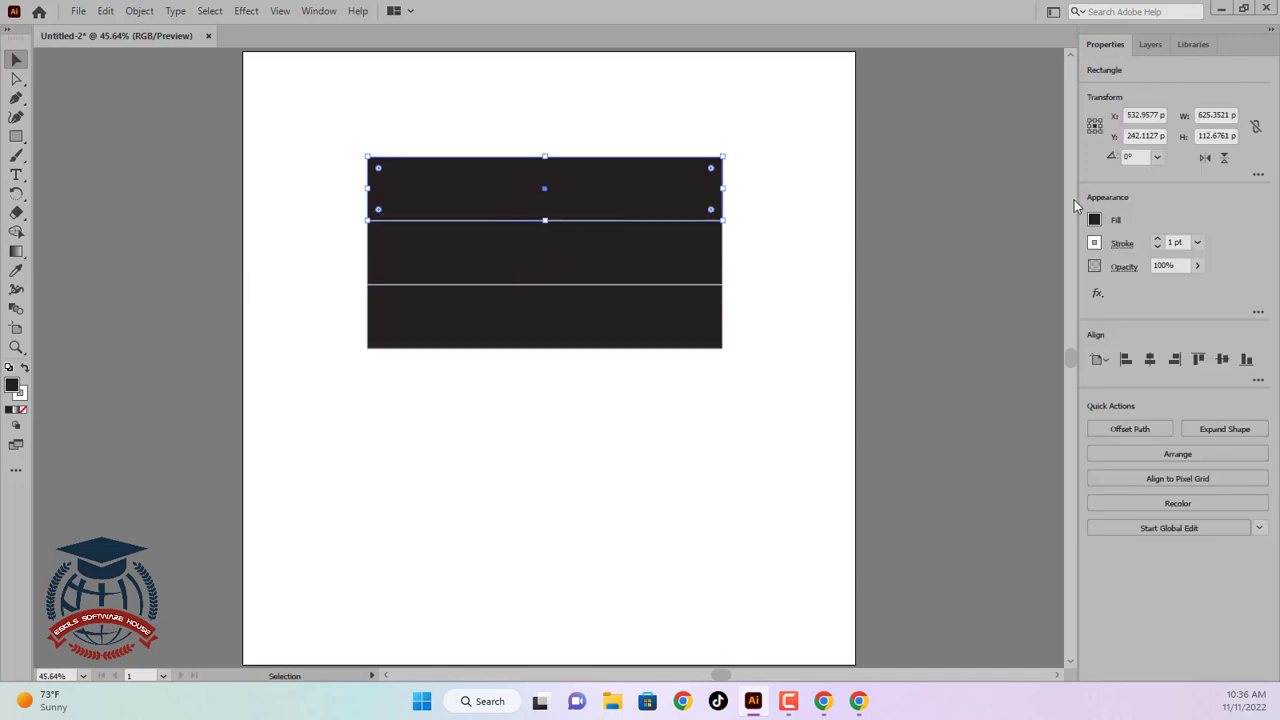
pyautogui.click(1095, 220)
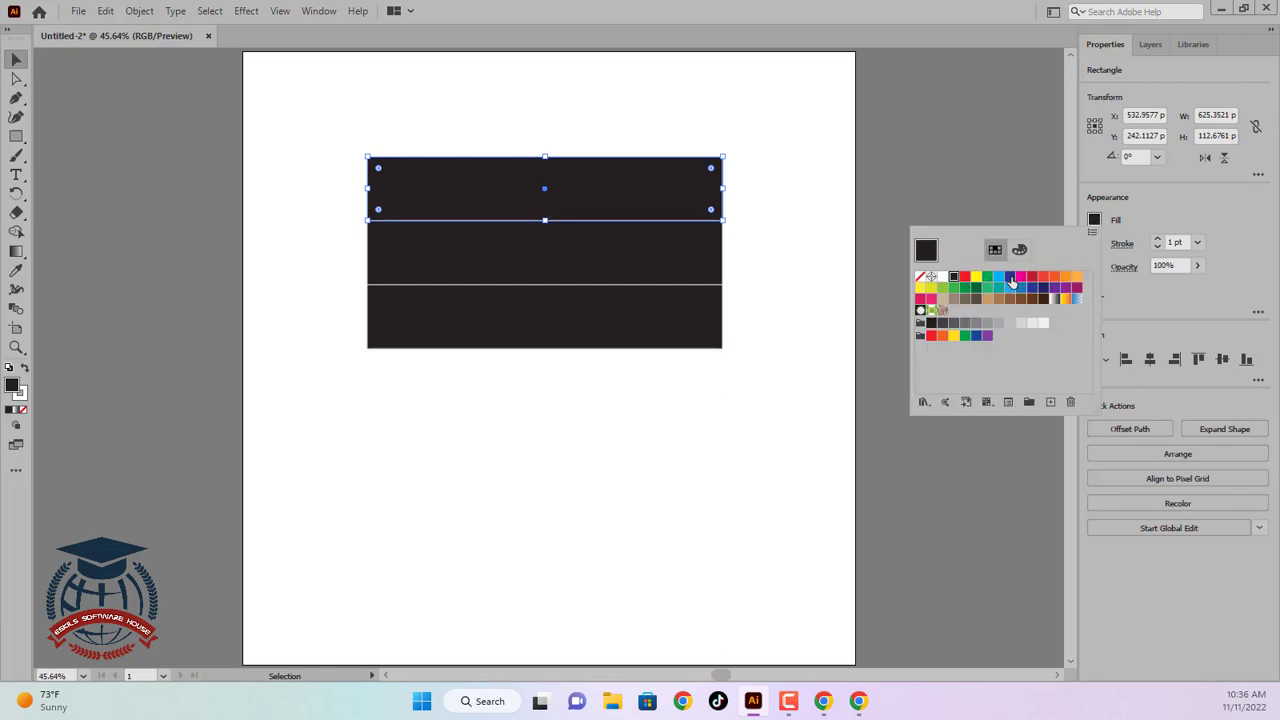
pyautogui.click(1010, 278)
pyautogui.click(662, 256)
pyautogui.click(680, 256)
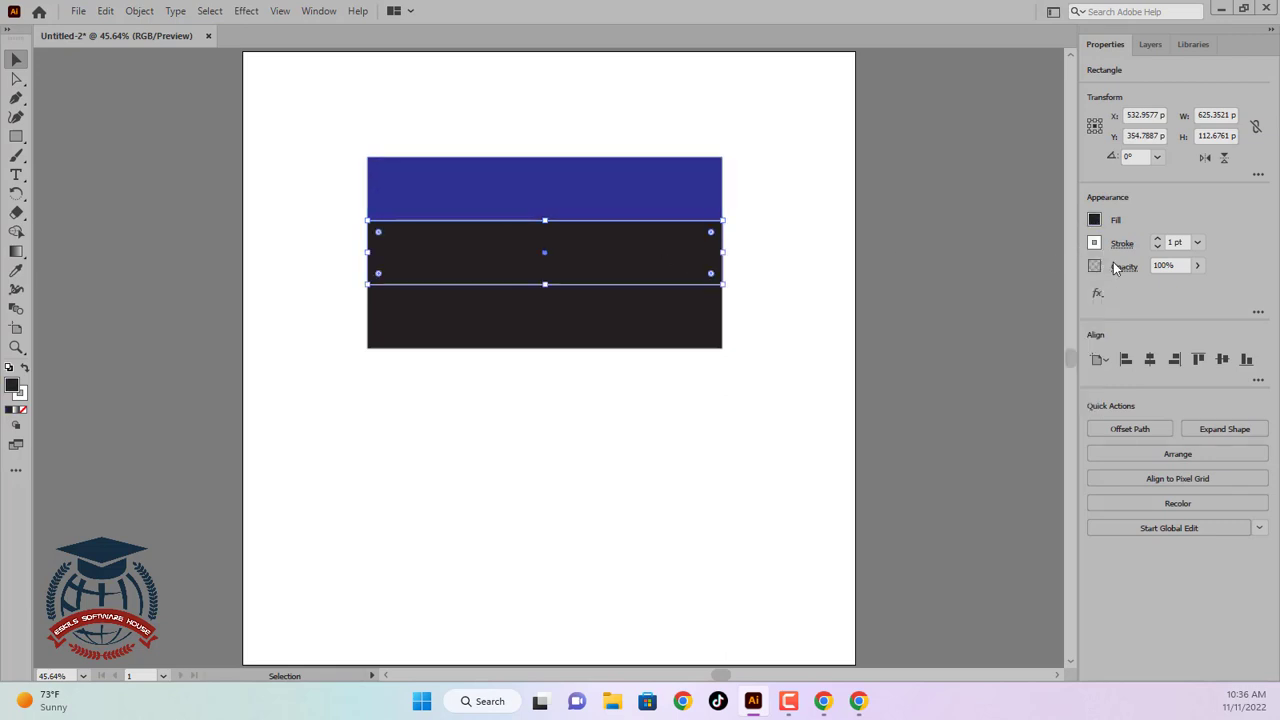
pyautogui.click(1095, 220)
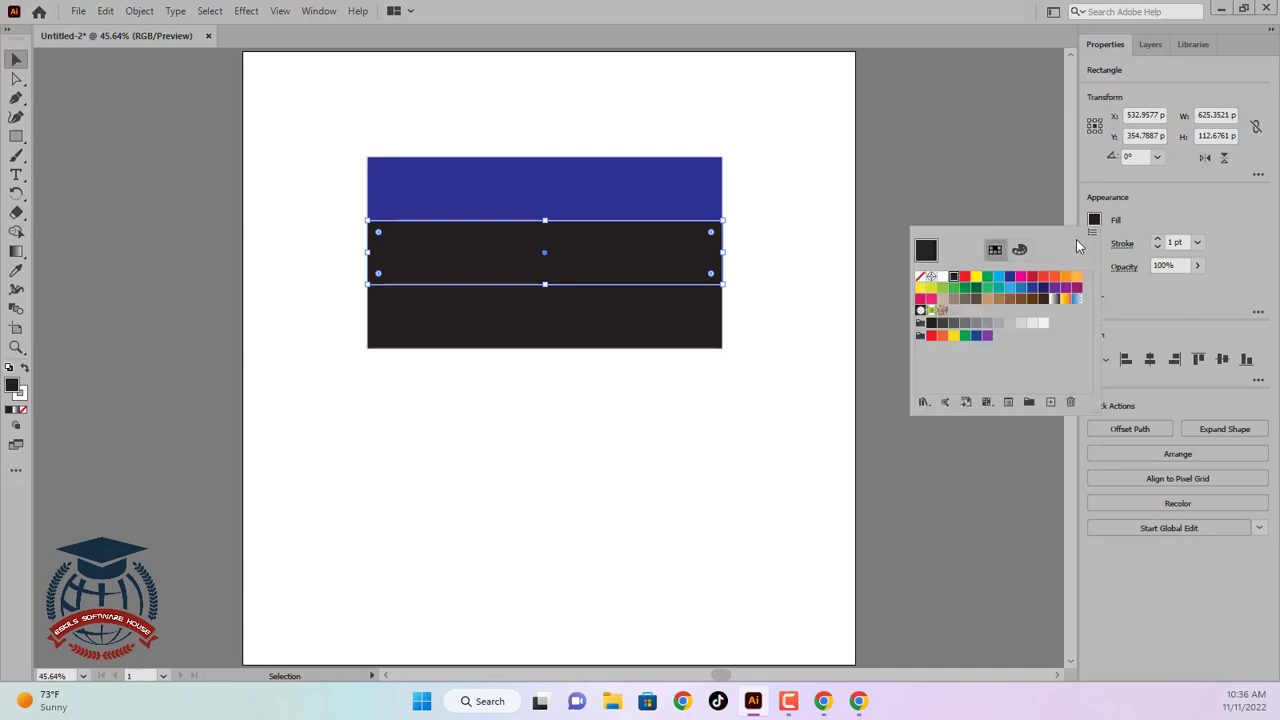
pyautogui.click(942, 277)
# - Fill the bottom stripe with red and deselect it
pyautogui.click(629, 311)
pyautogui.doubleClick(629, 311)
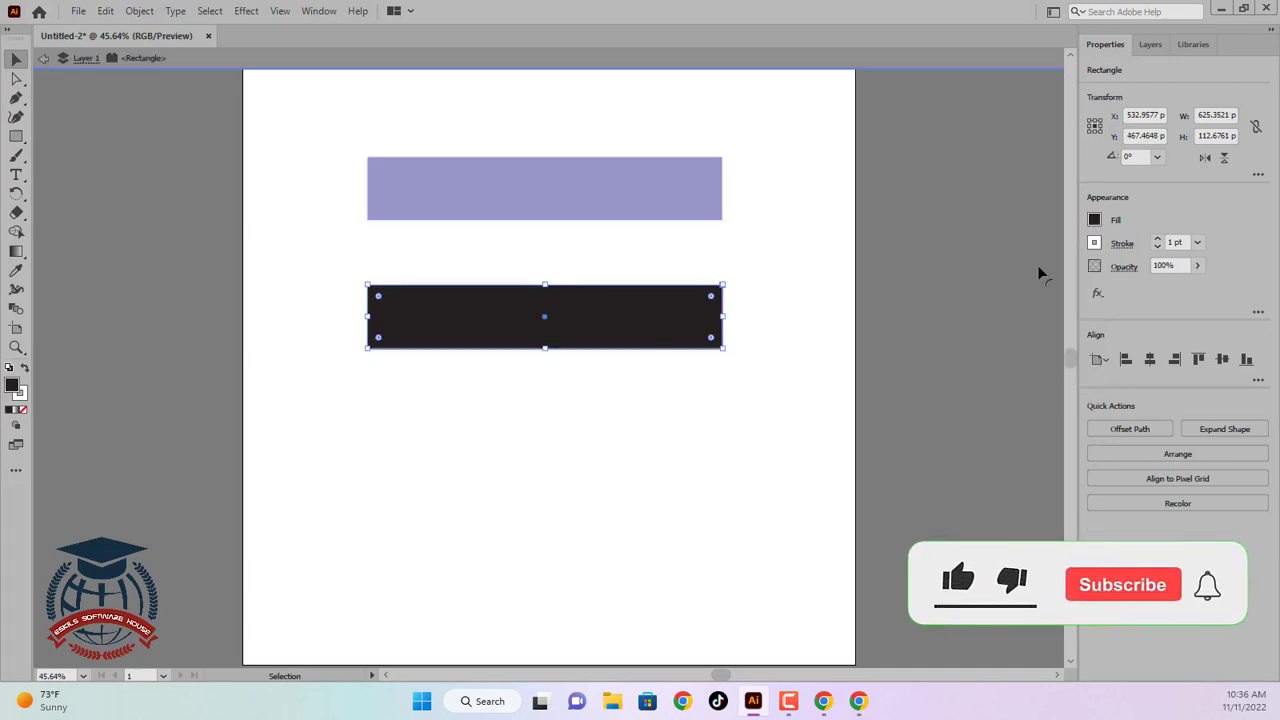
pyautogui.doubleClick(791, 260)
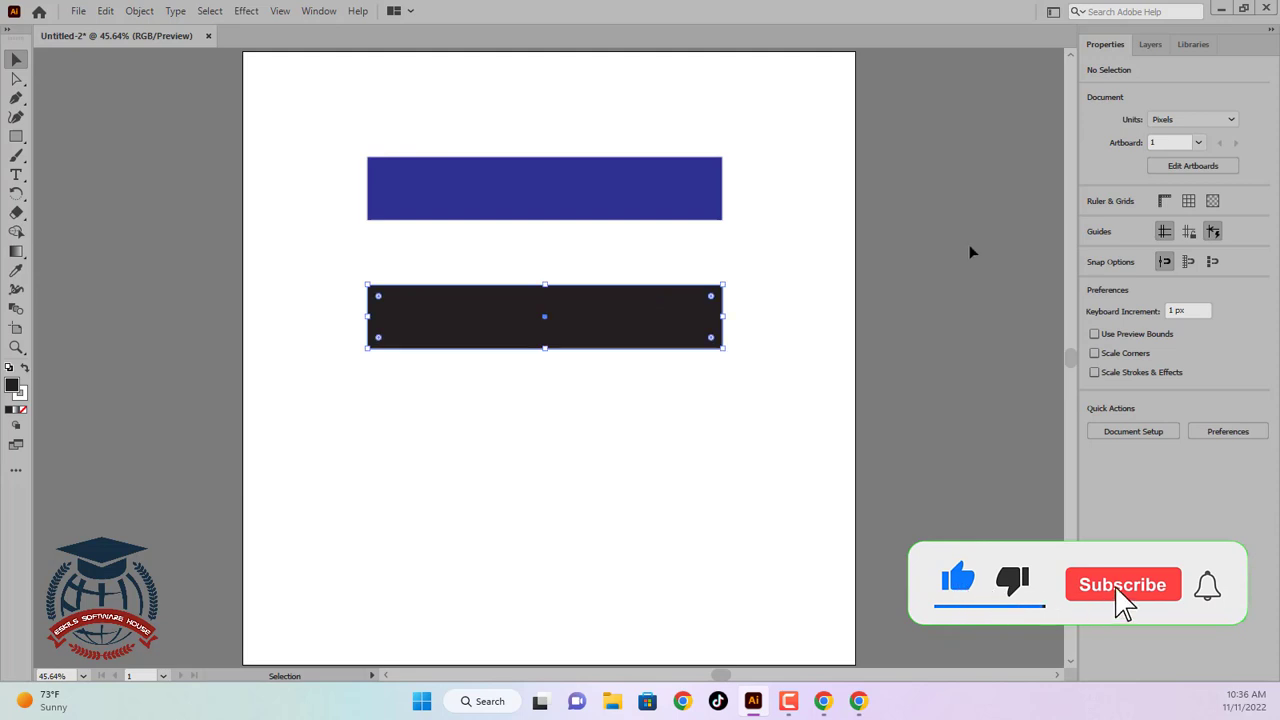
pyautogui.click(1095, 220)
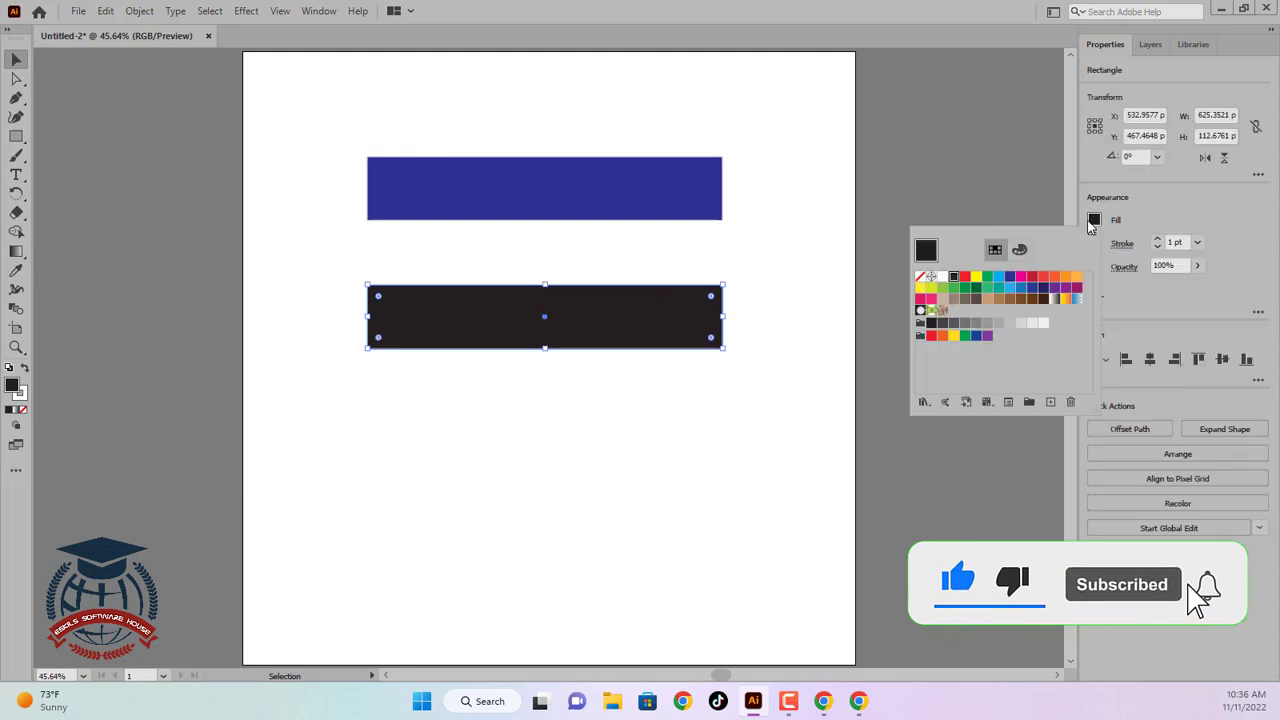
pyautogui.click(965, 277)
pyautogui.click(877, 203)
pyautogui.click(877, 186)
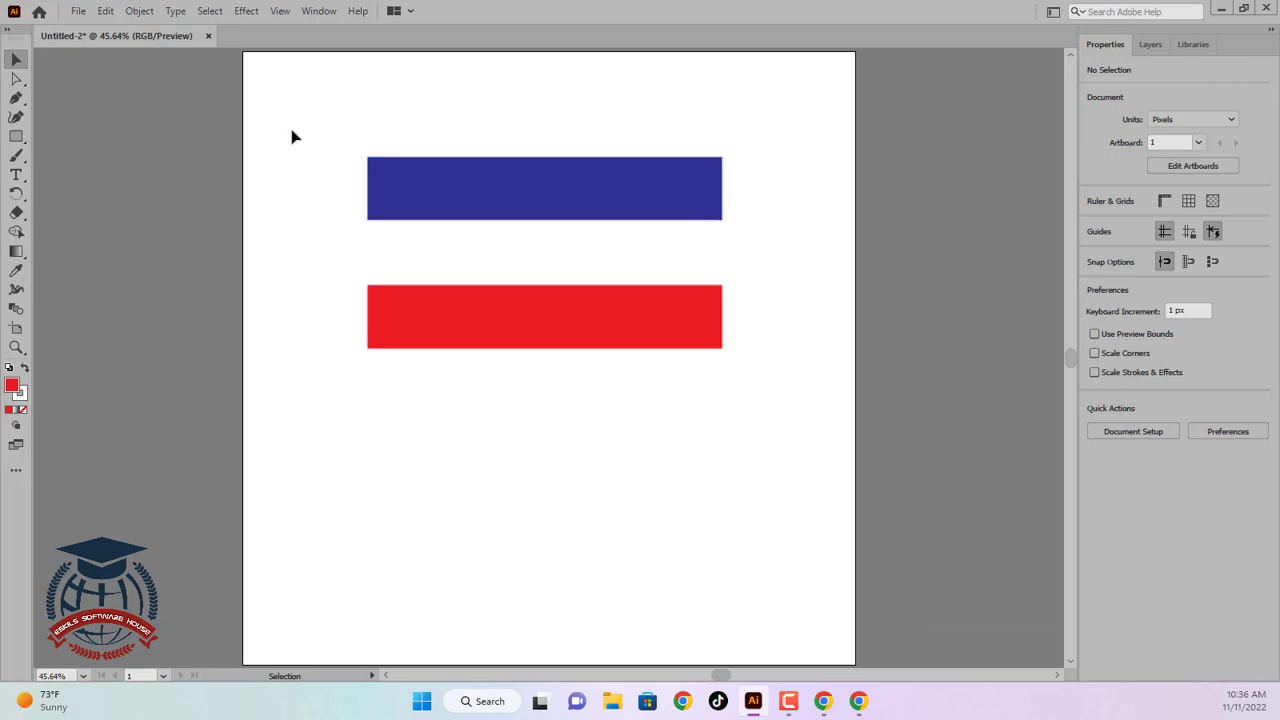
# - Draw an upright red rectangle about 132 × 285 px below the stripes, flush with their left edge, and deselect it
pyautogui.click(15, 137)
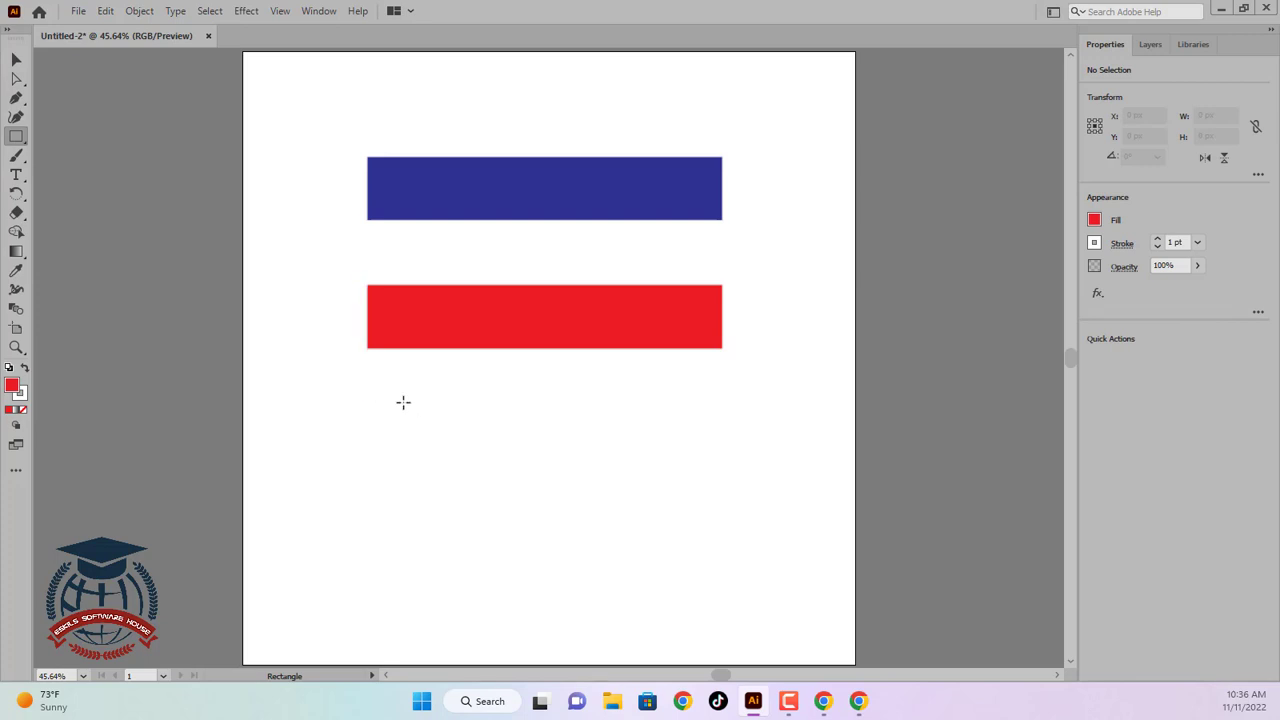
pyautogui.moveTo(367, 381); pyautogui.dragTo(442, 544)
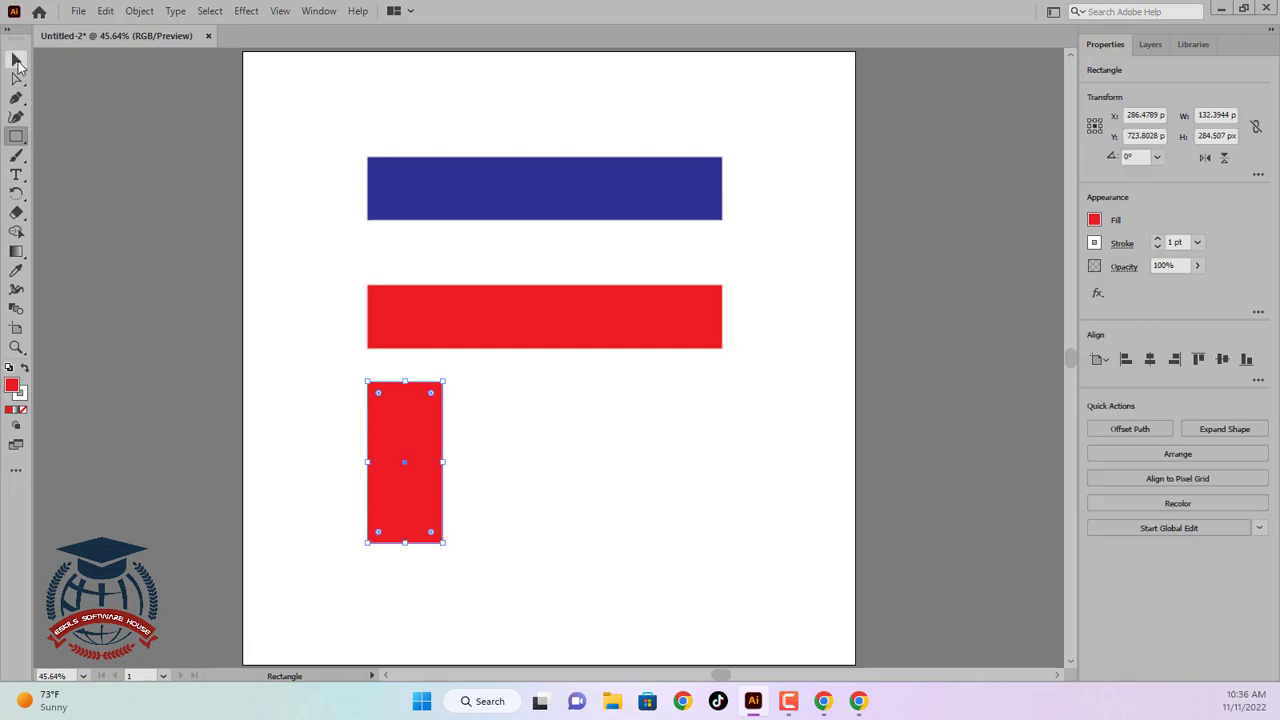
pyautogui.click(15, 62)
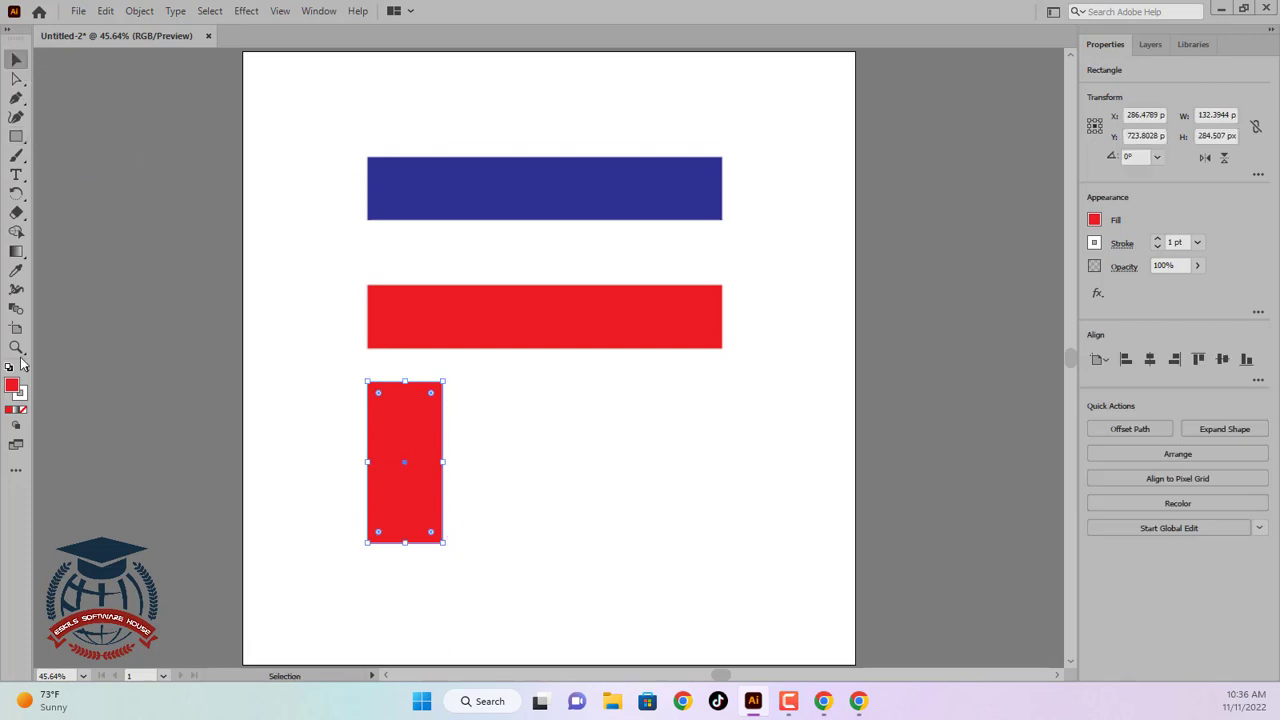
pyautogui.click(15, 136)
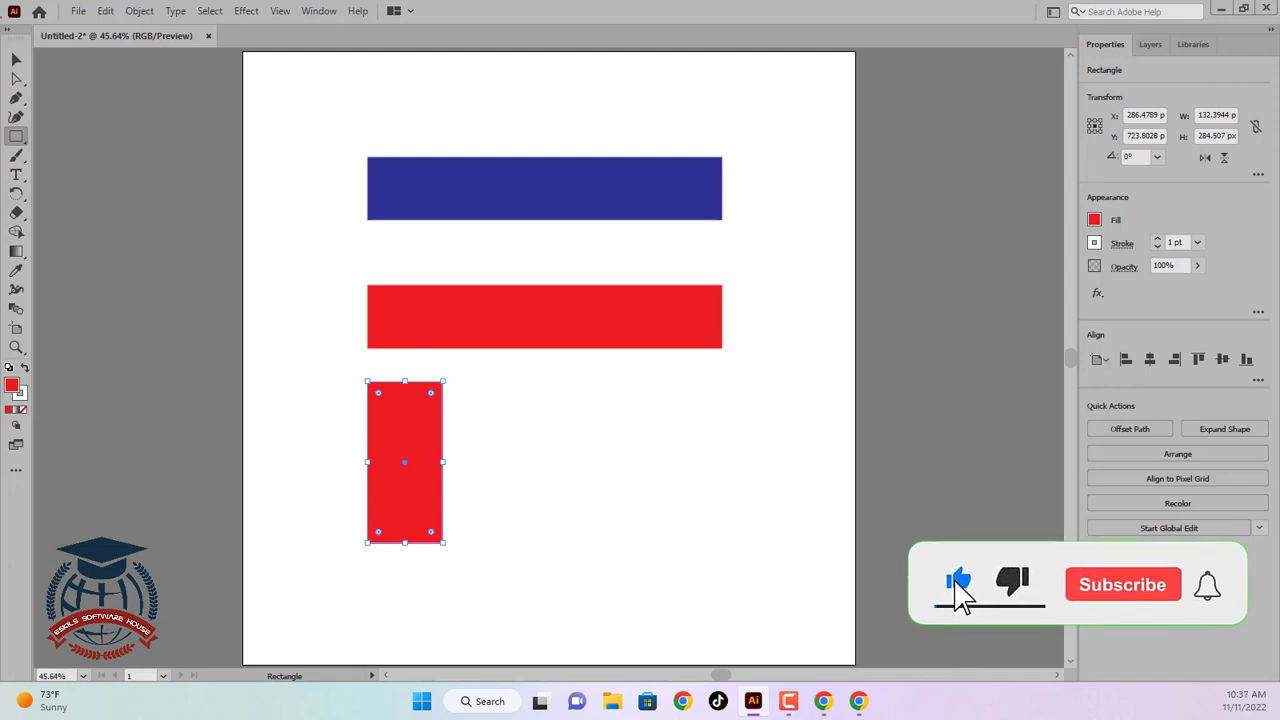
pyautogui.click(15, 62)
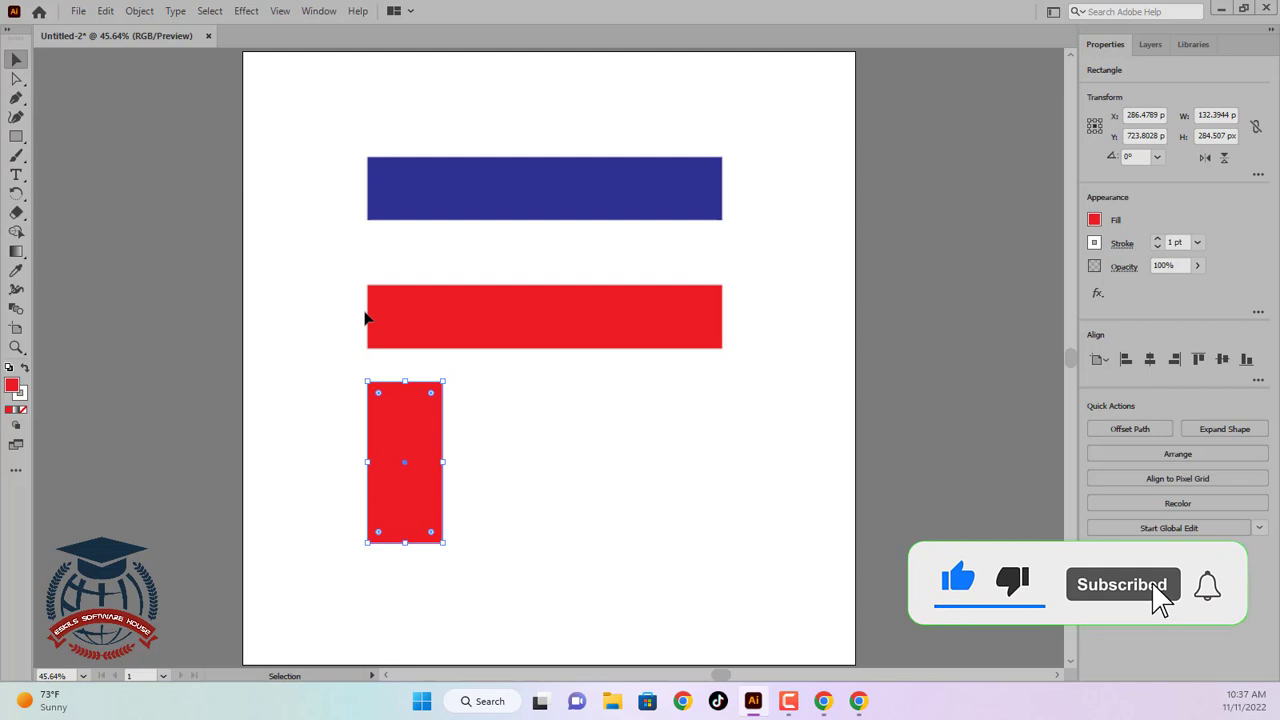
pyautogui.click(306, 371)
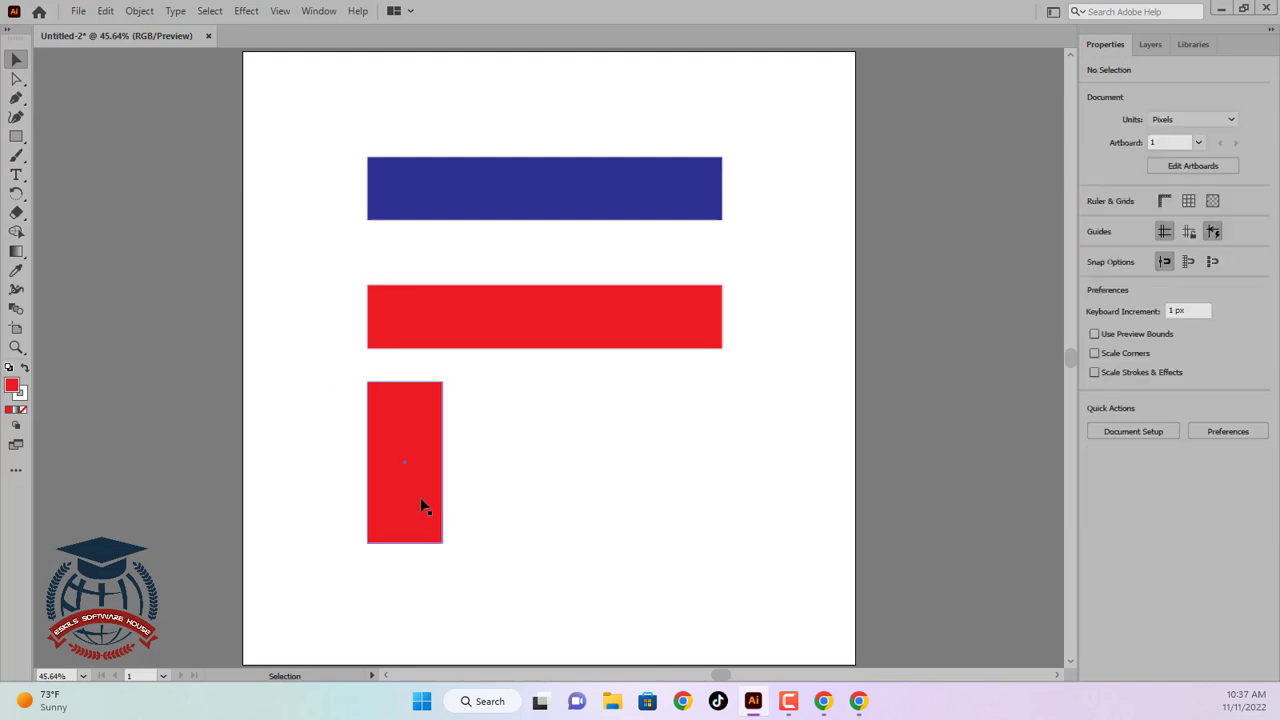
# - Draw a rectangle about 493 × 285 px adjoining the upright rectangle's right side and ending at the stripes' right edge
pyautogui.click(17, 139)
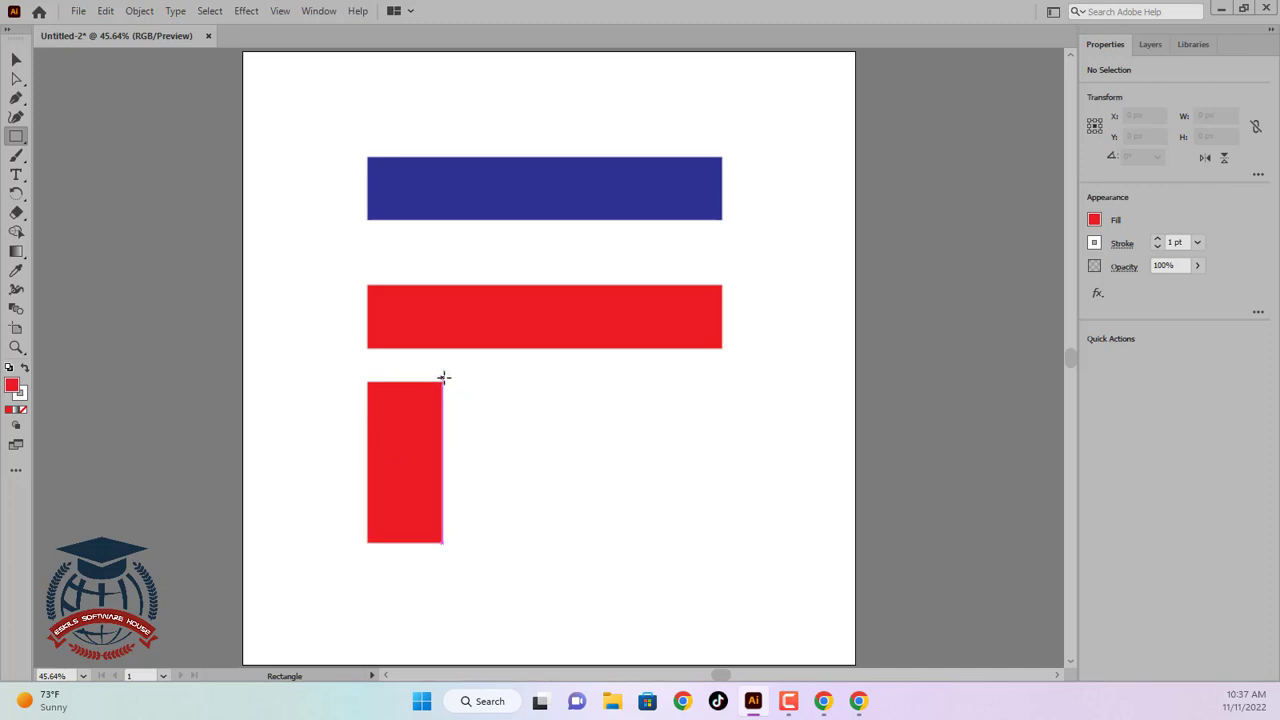
pyautogui.moveTo(443, 383); pyautogui.dragTo(724, 543)
pyautogui.moveTo(724, 543); pyautogui.dragTo(724, 542)
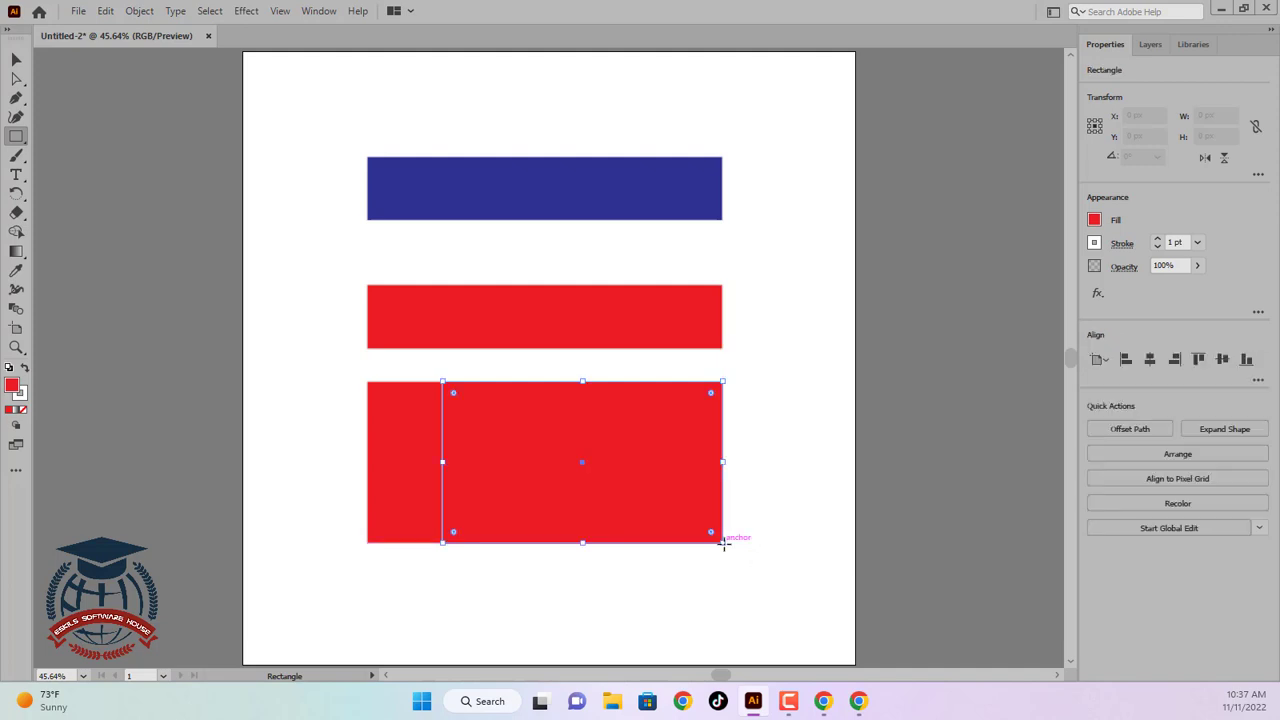
# - Remove the stroke from the wide rectangle adjoining the upright one and fill it with green
pyautogui.click(16, 60)
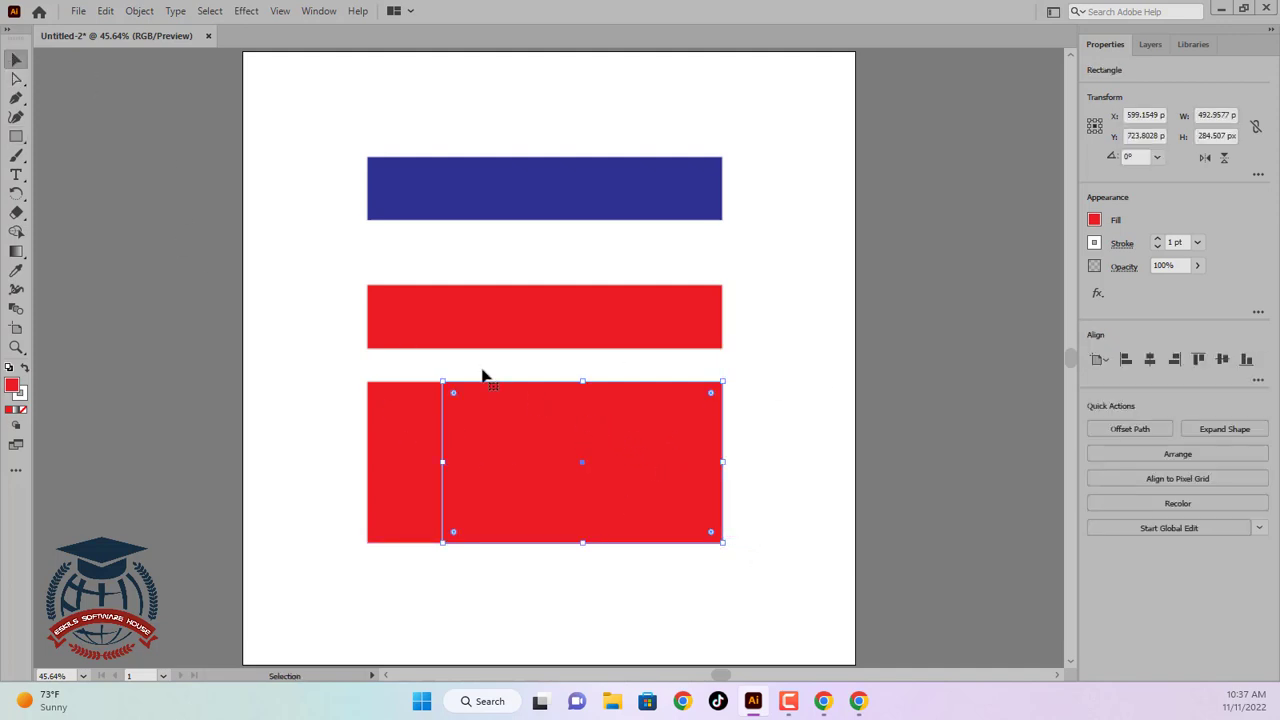
pyautogui.click(1093, 222)
pyautogui.click(1093, 222)
pyautogui.click(1095, 244)
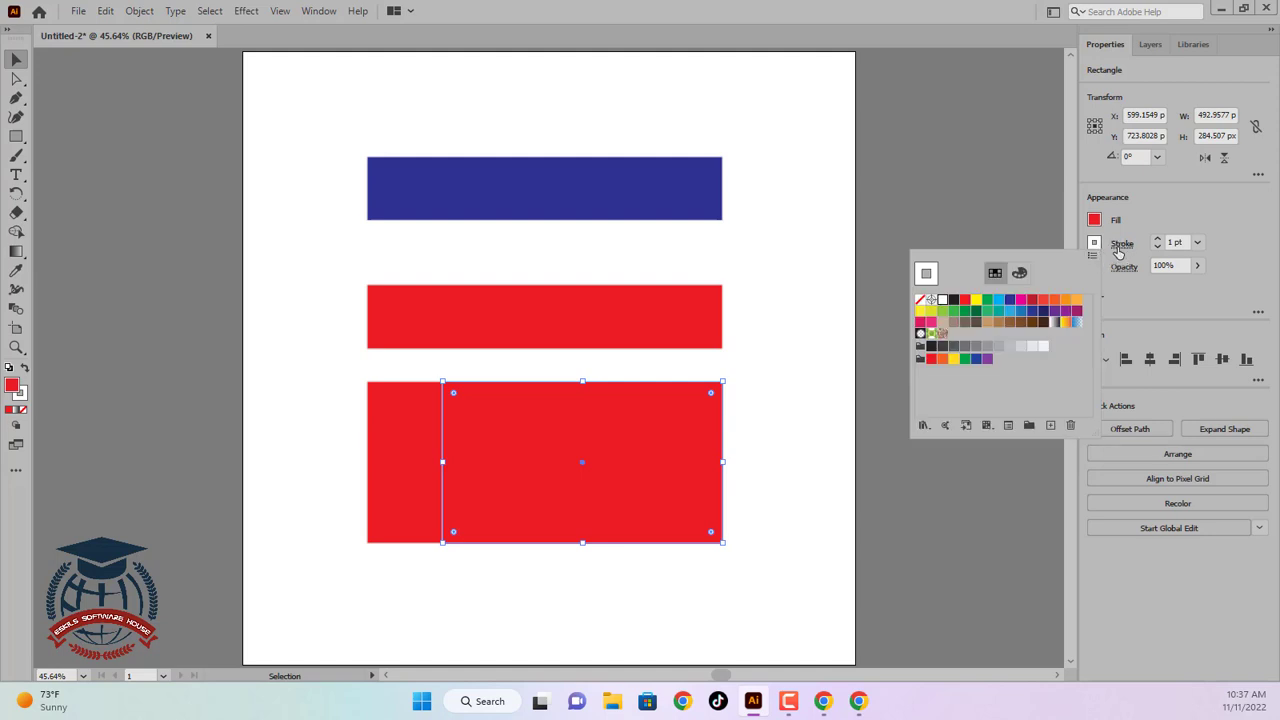
pyautogui.click(920, 299)
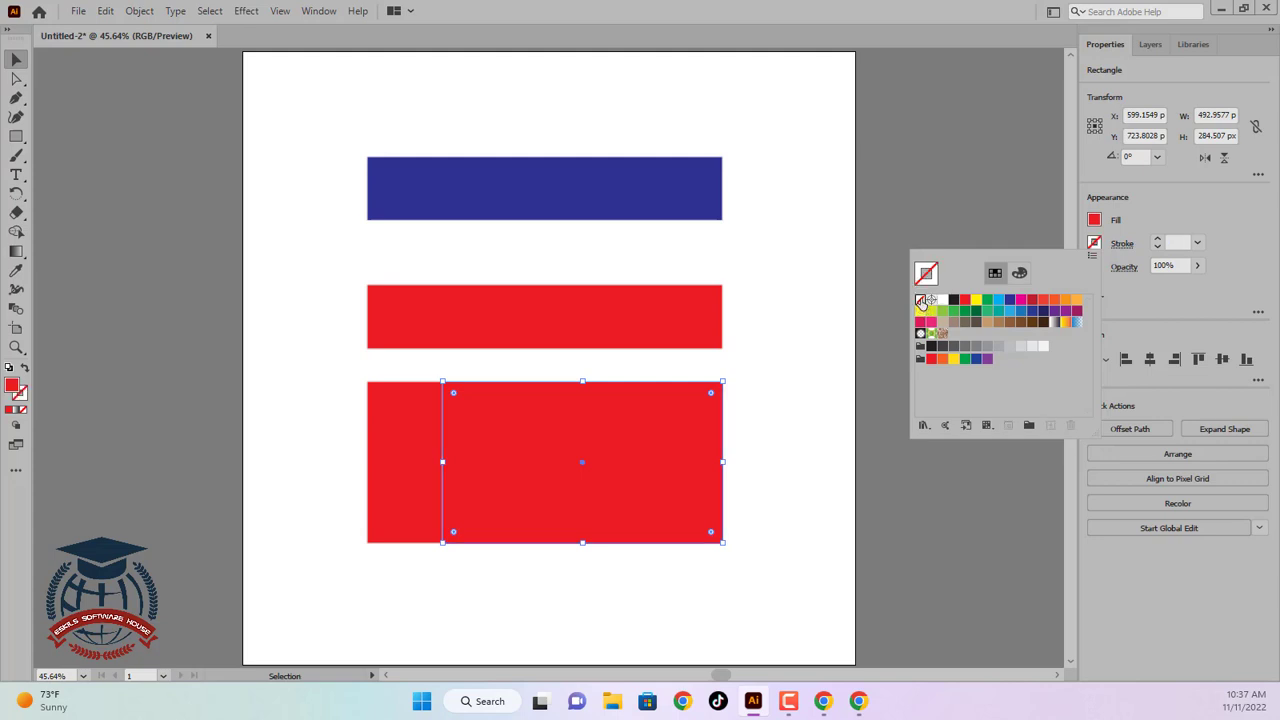
pyautogui.click(1093, 228)
pyautogui.click(1093, 226)
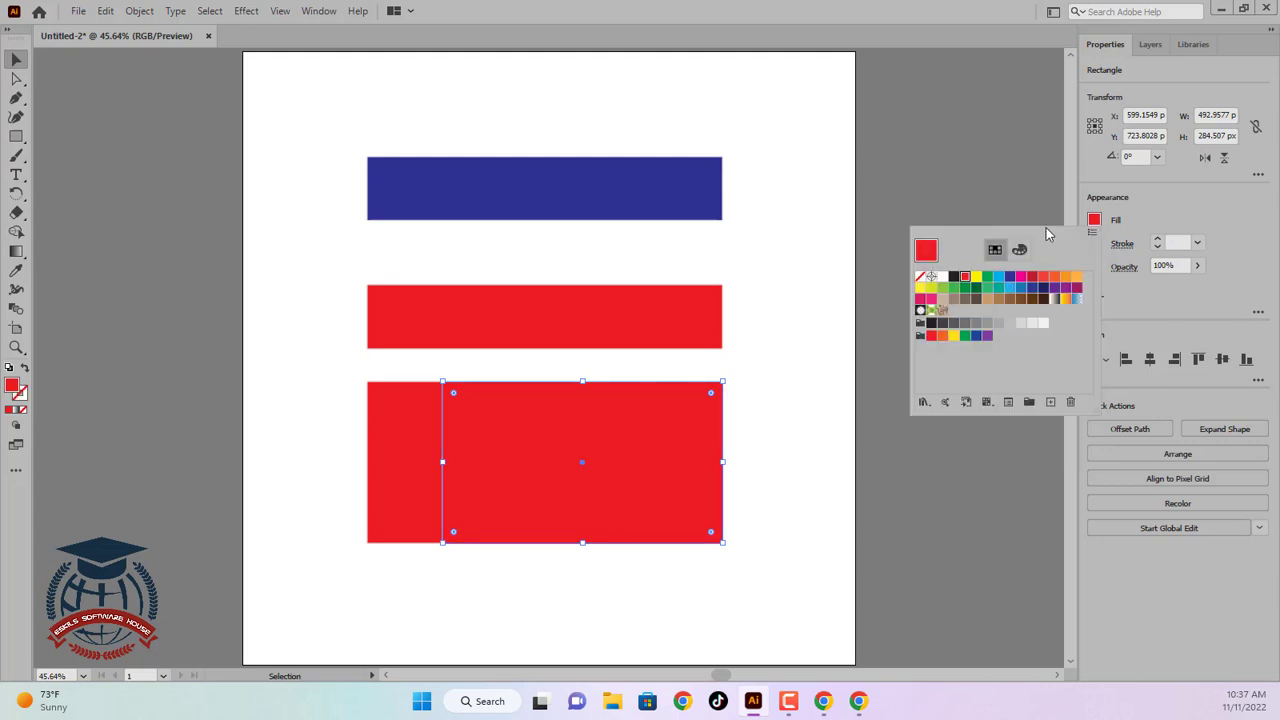
pyautogui.click(987, 277)
# - Fill the upright red rectangle beside the green one with white and deselect it
pyautogui.click(400, 415)
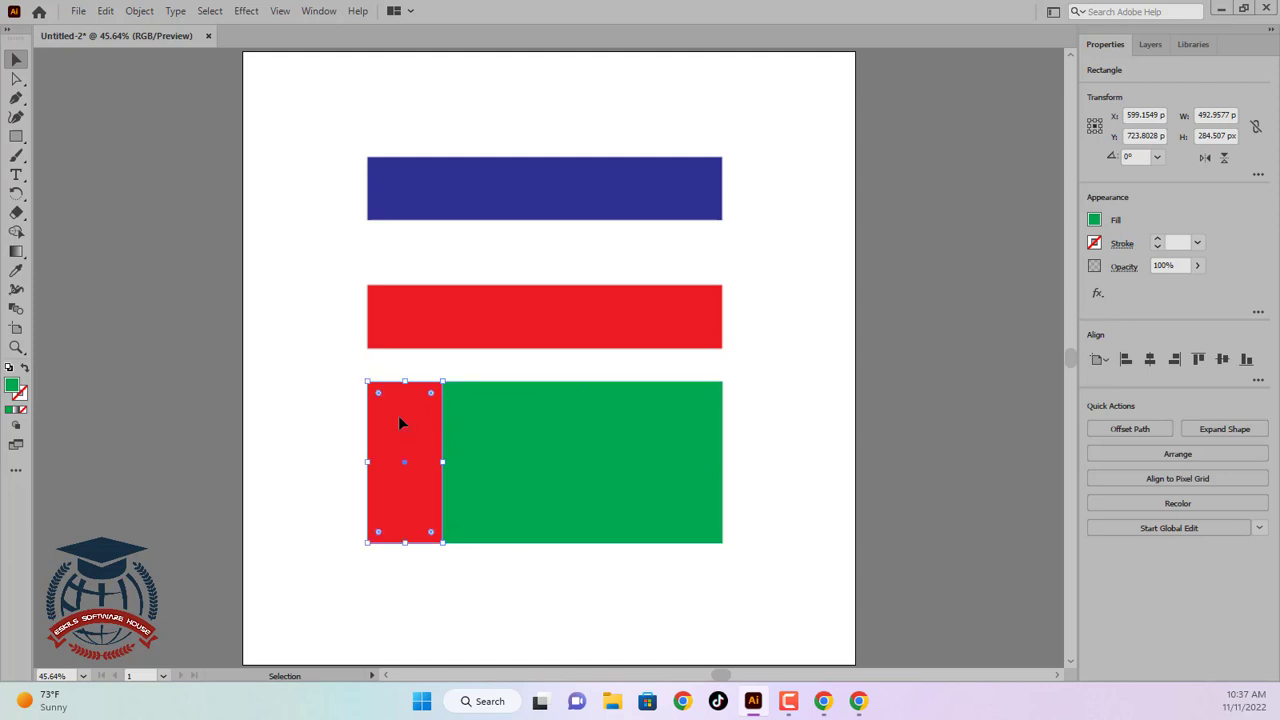
pyautogui.click(1093, 222)
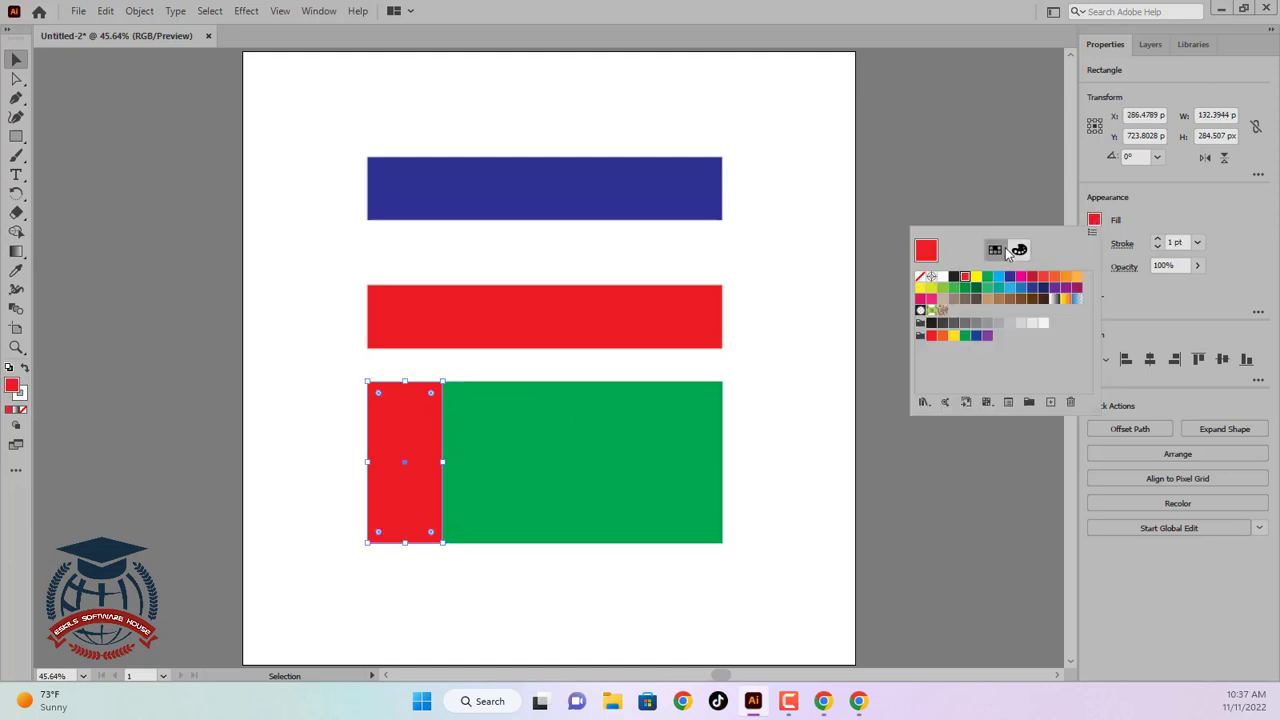
pyautogui.click(942, 277)
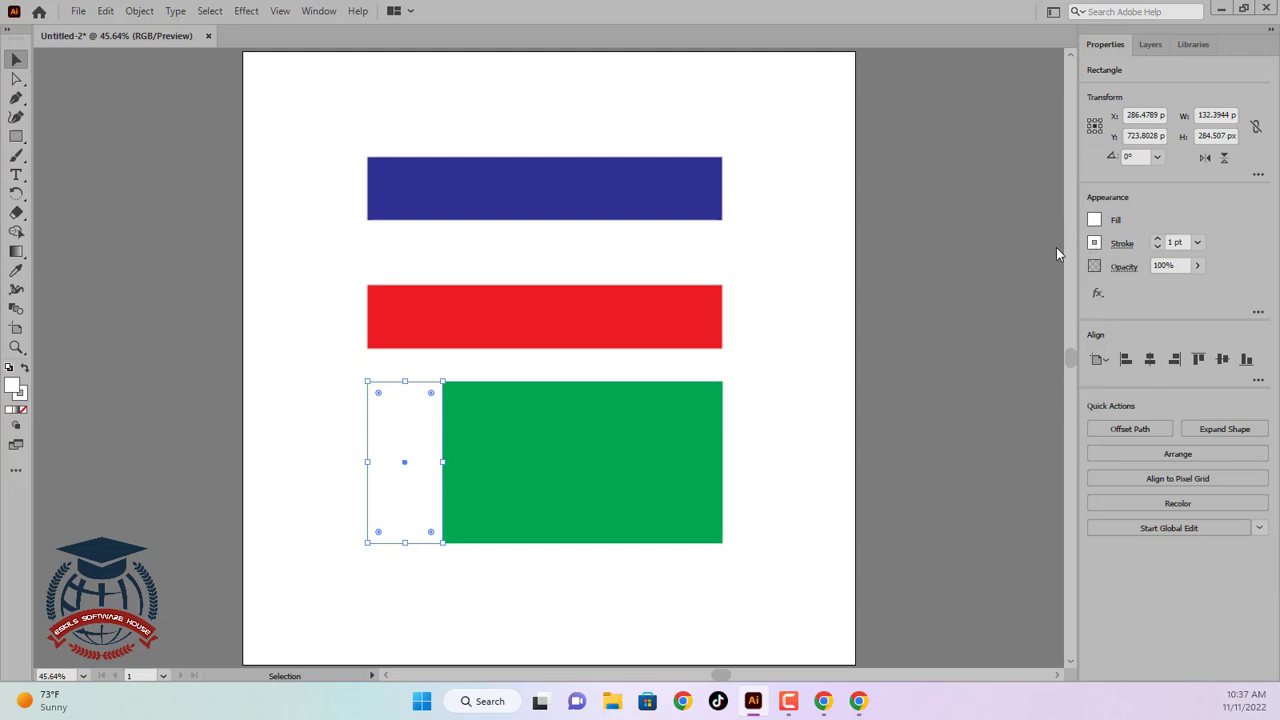
pyautogui.click(927, 256)
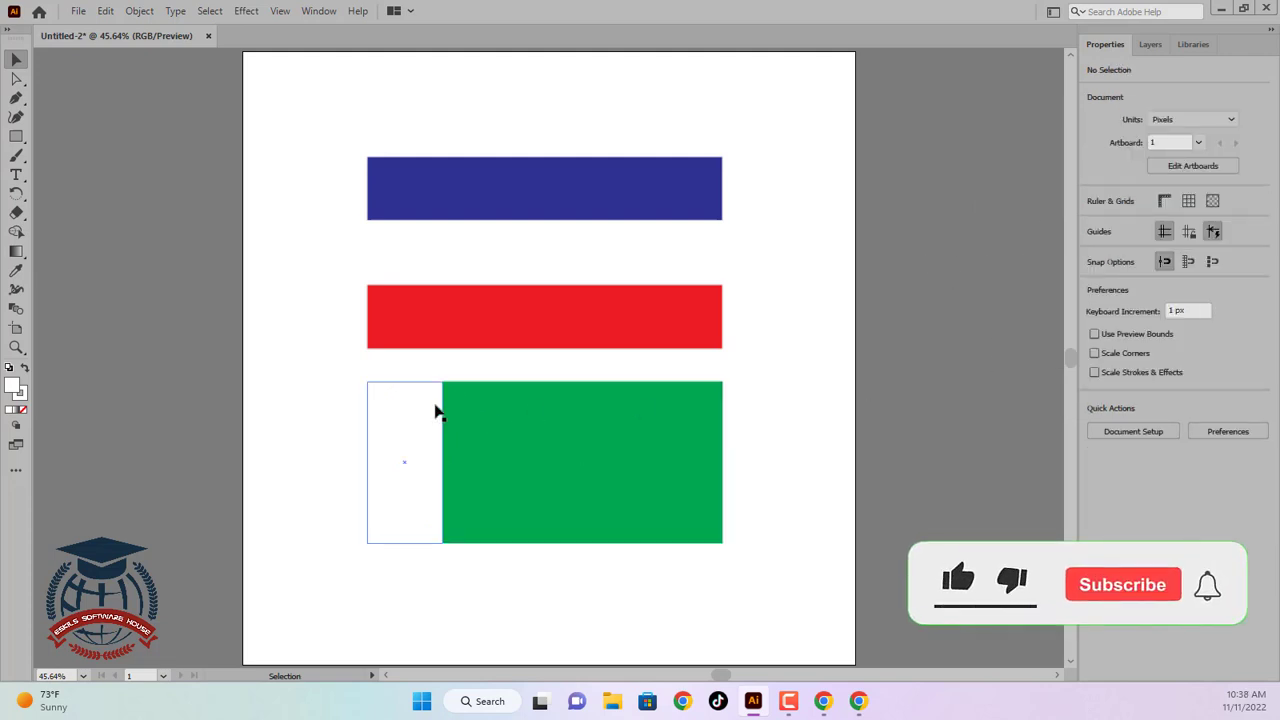
# - Give the white upright rectangle beside the green one a black stroke and deselect it
pyautogui.click(395, 418)
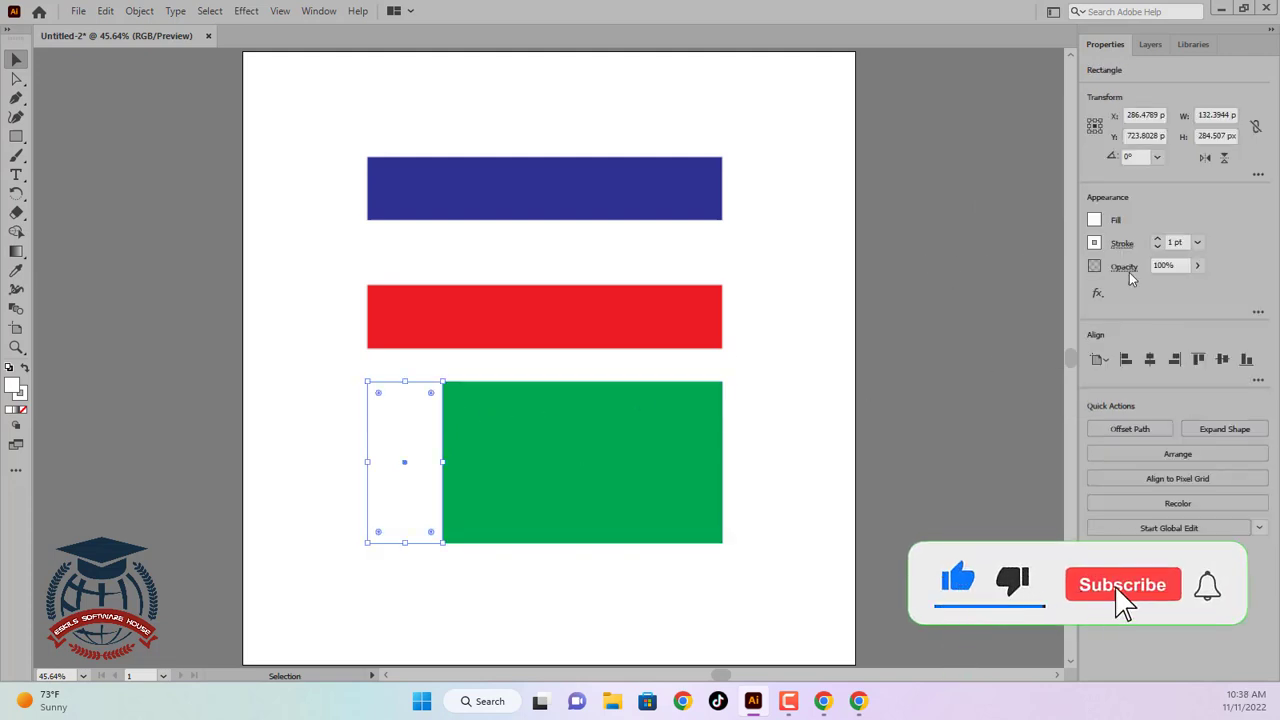
pyautogui.click(1094, 243)
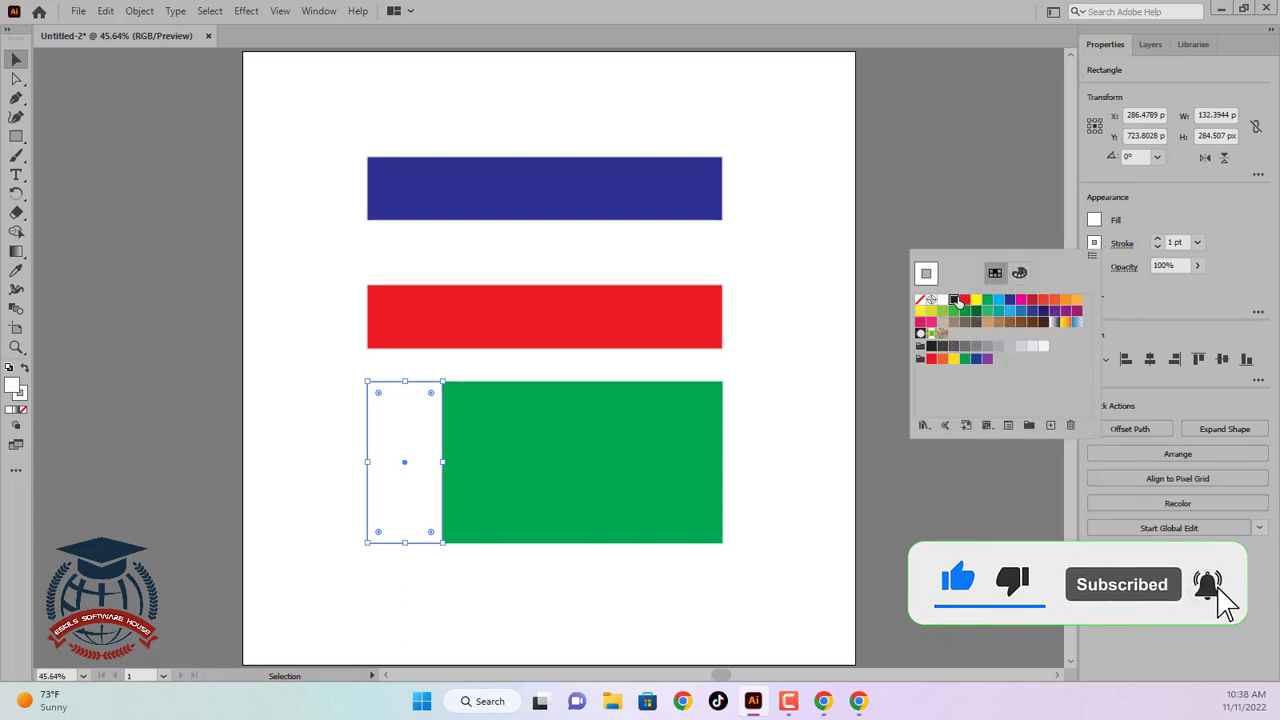
pyautogui.click(956, 301)
pyautogui.click(951, 228)
pyautogui.click(933, 222)
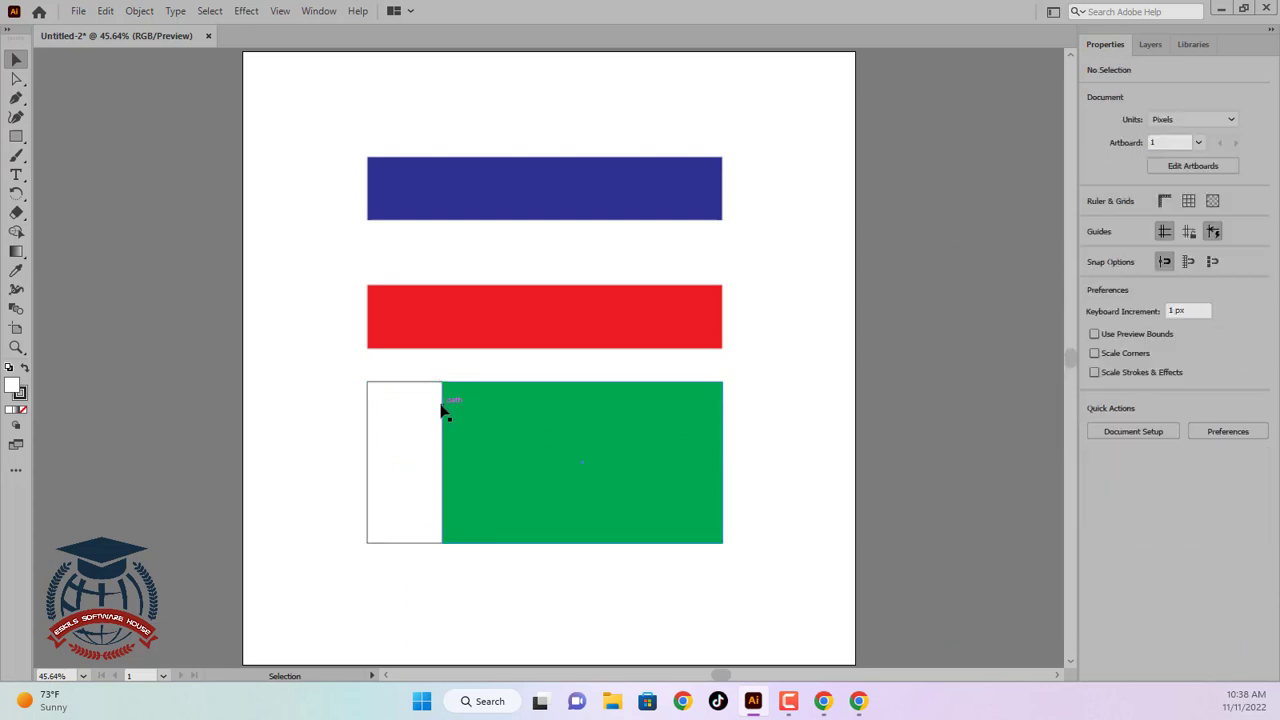